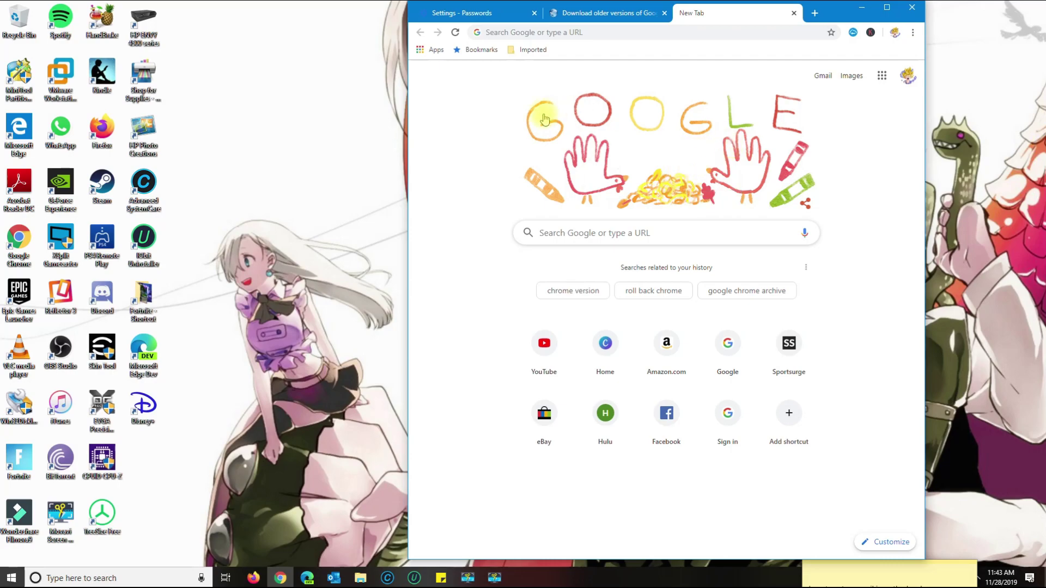
# Step: Go to Chrome's Passwords settings and choose Export passwords from the Saved Passwords menu
pyautogui.click(912, 34)
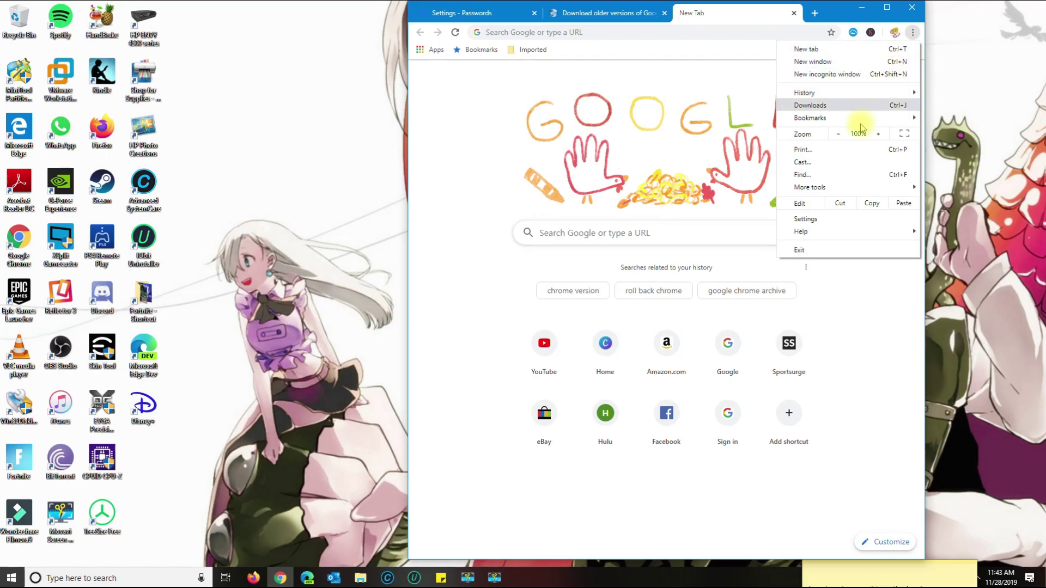
pyautogui.click(806, 219)
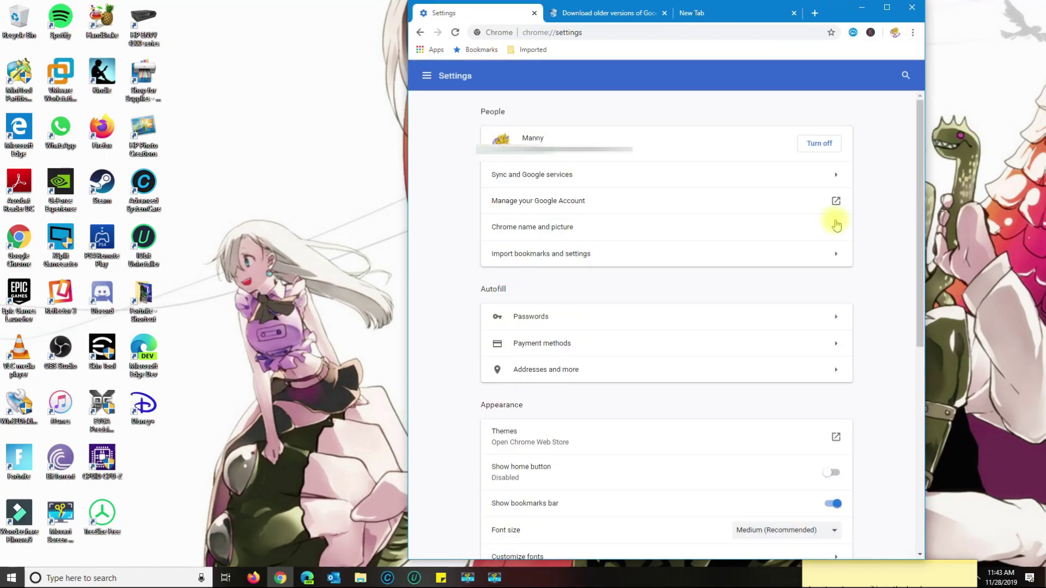
pyautogui.click(523, 320)
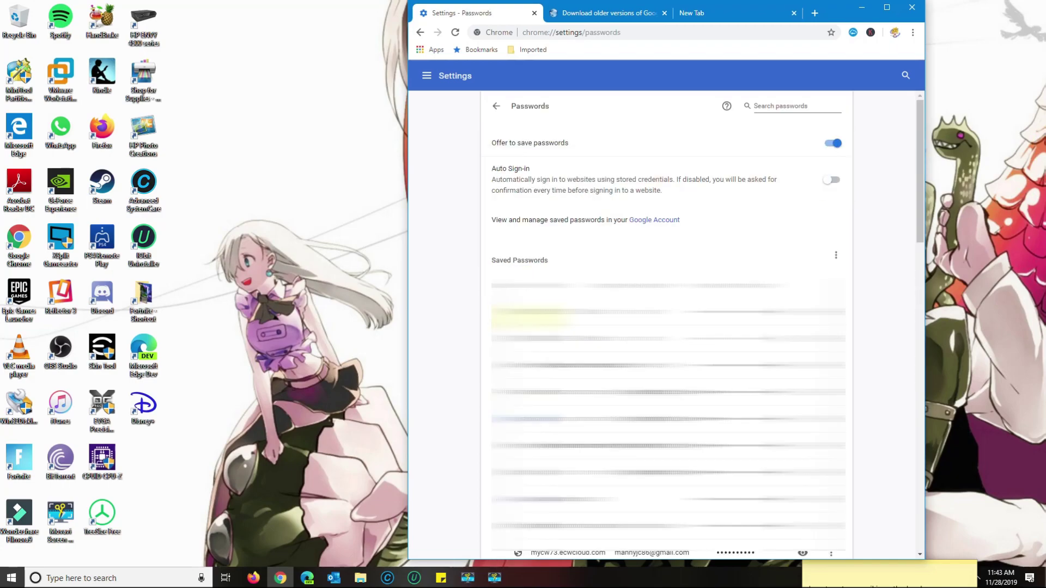
pyautogui.moveTo(548, 261); pyautogui.dragTo(528, 262)
pyautogui.click(835, 256)
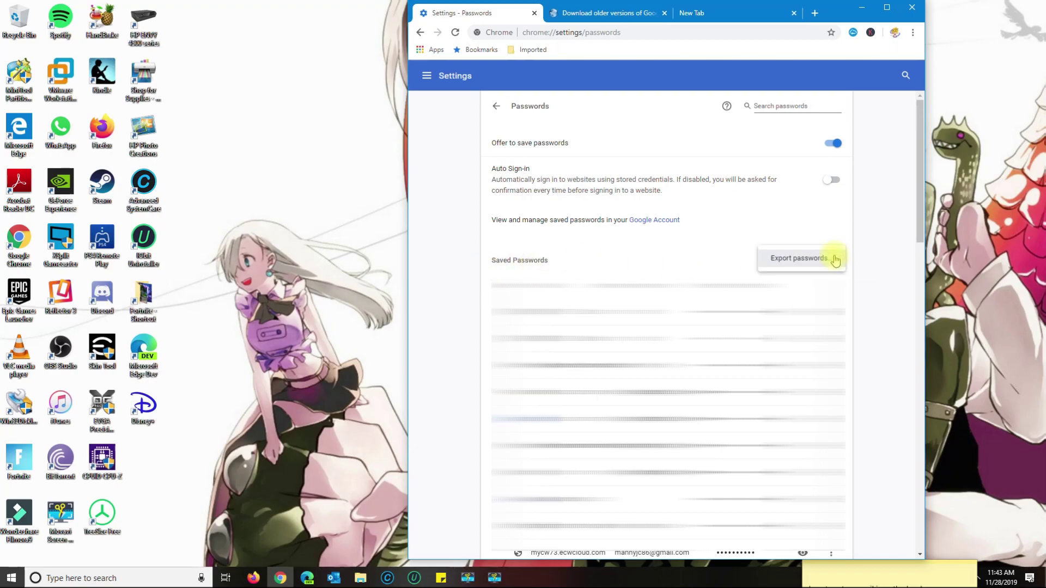
pyautogui.click(803, 260)
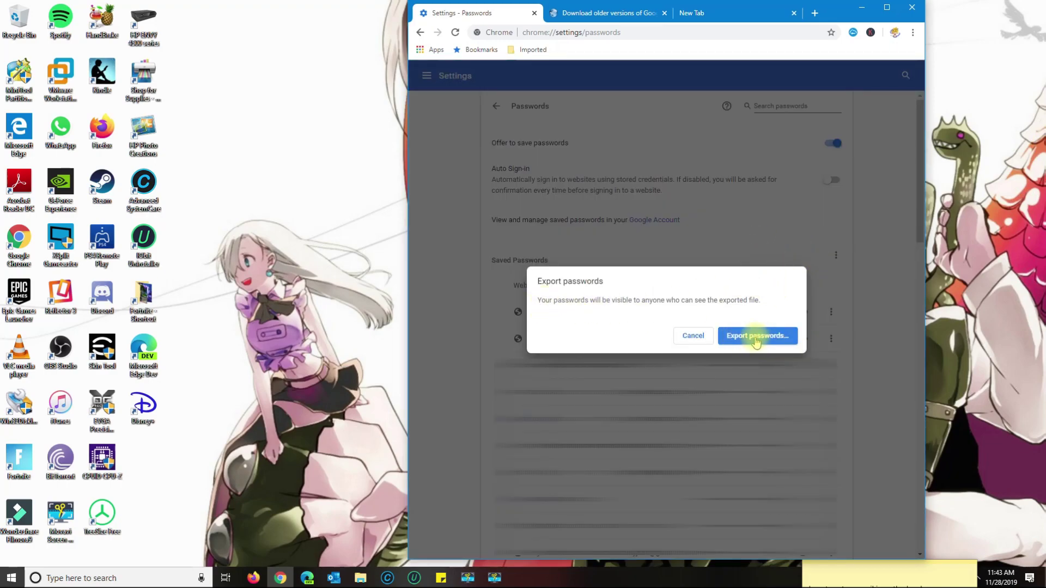
# Step: Confirm the export, verify with the Windows password and PIN, and pick Desktop as the save location
pyautogui.click(756, 337)
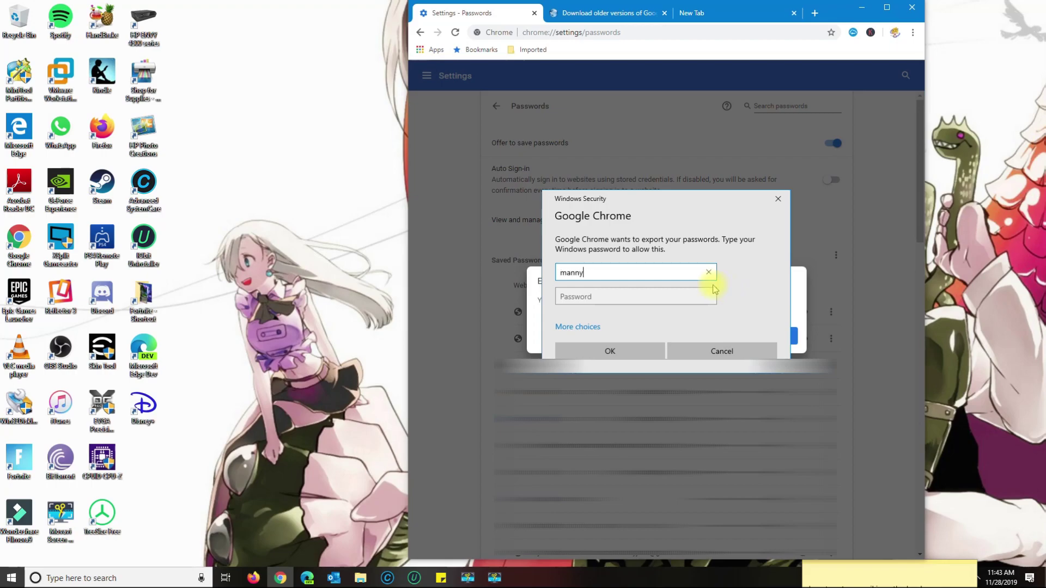
pyautogui.press('Tab')
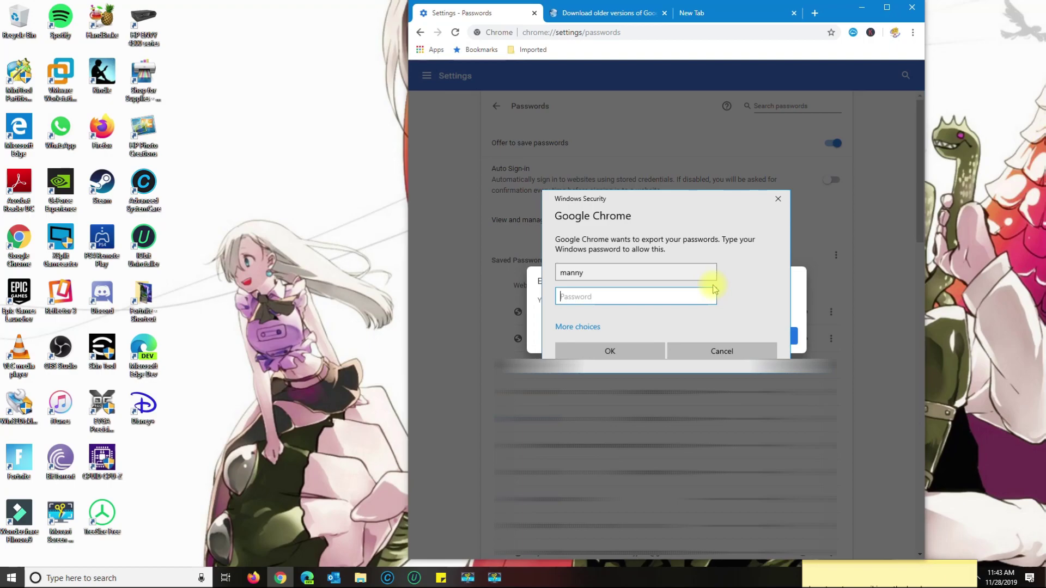
pyautogui.write('•')
pyautogui.press('BackSpace')
pyautogui.press('BackSpace')
pyautogui.press('BackSpace')
pyautogui.press('BackSpace')
pyautogui.write('•')
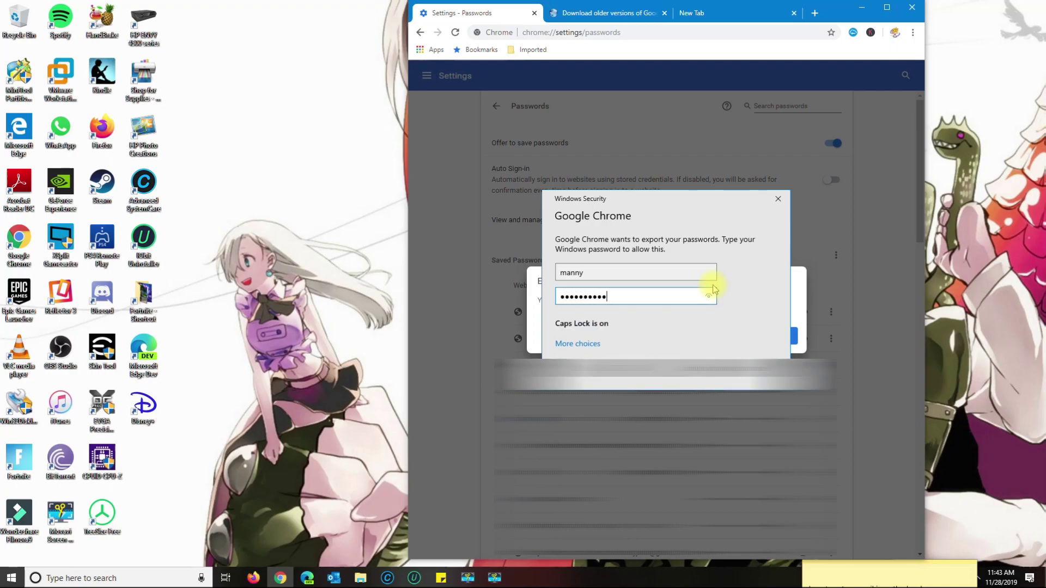
pyautogui.press('Return')
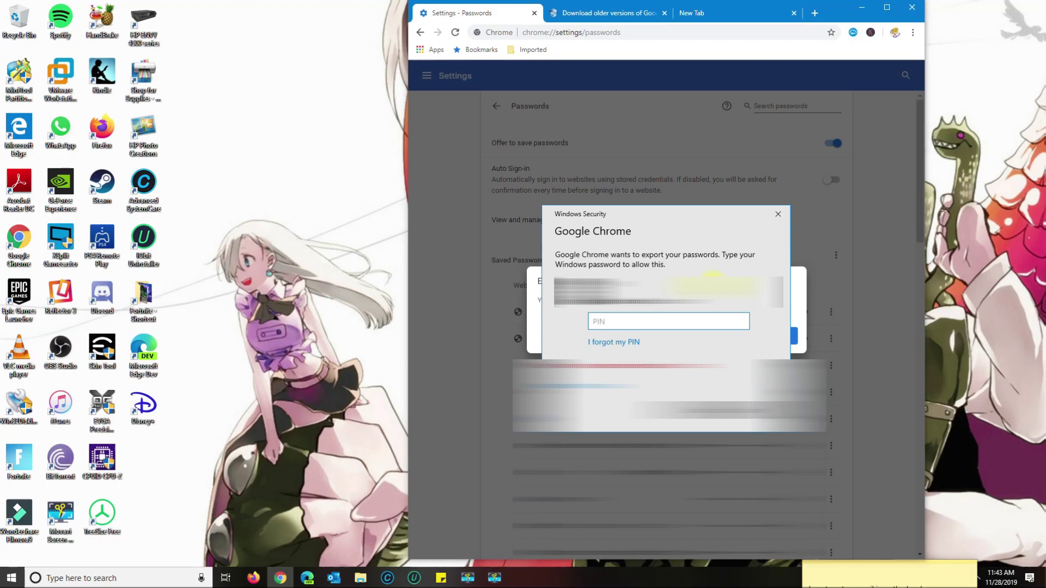
pyautogui.write('•')
pyautogui.press('Return')
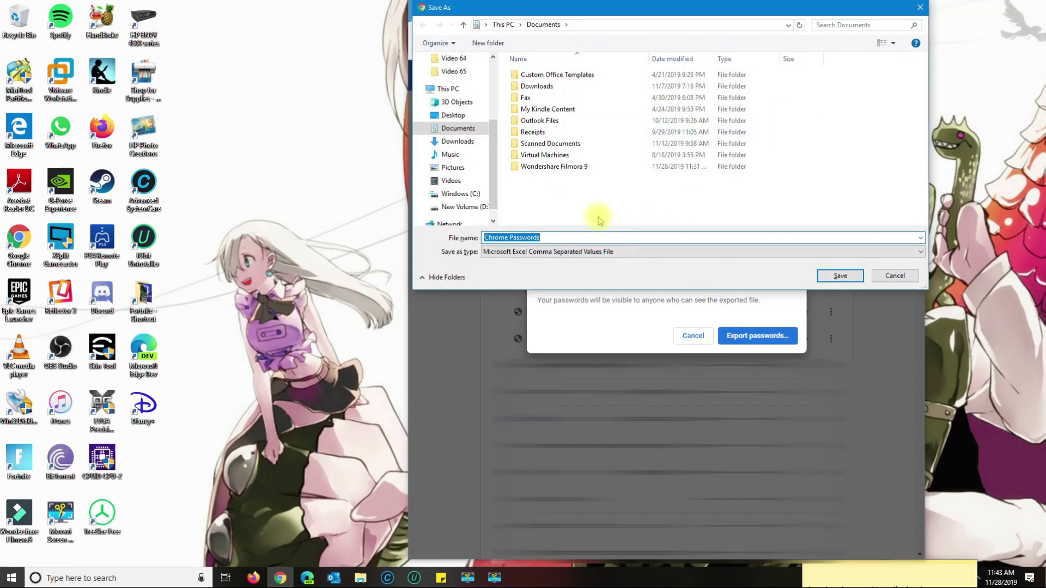
pyautogui.scroll(1, 458, 142)
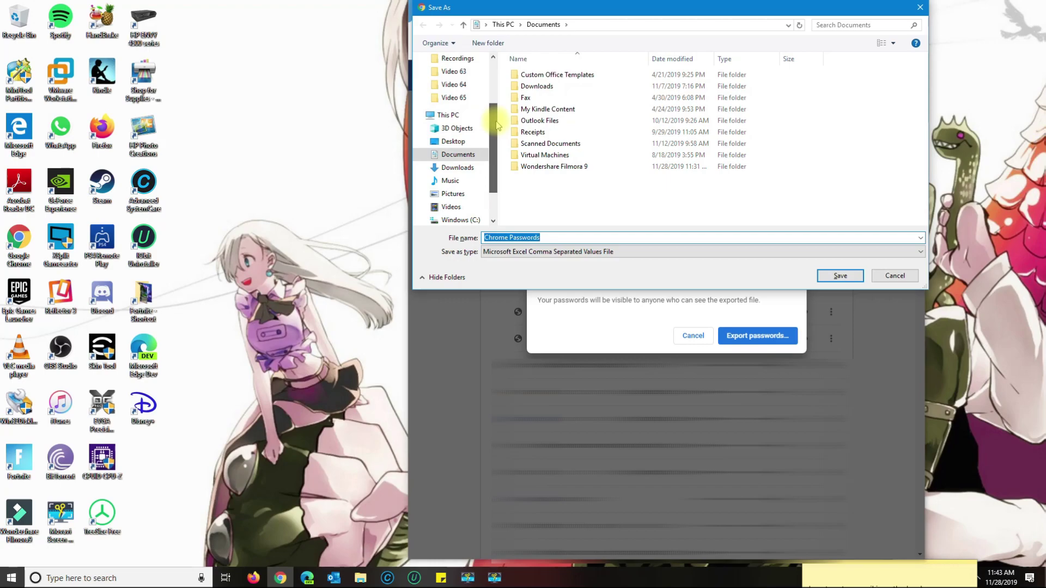
pyautogui.click(455, 142)
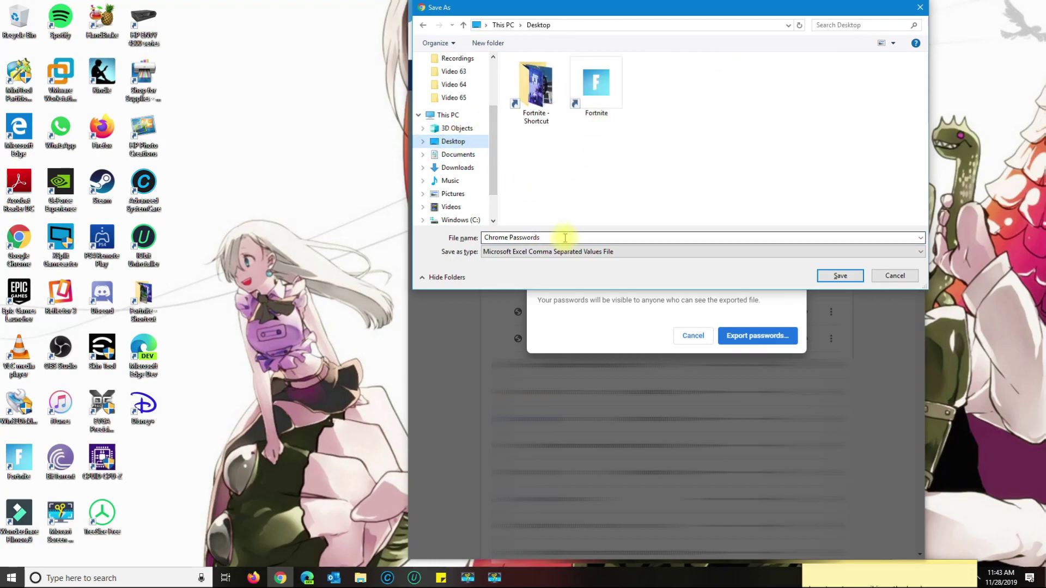
# Step: Save the Chrome Passwords CSV to the desktop, move its icon higher, and close Chrome
pyautogui.click(825, 276)
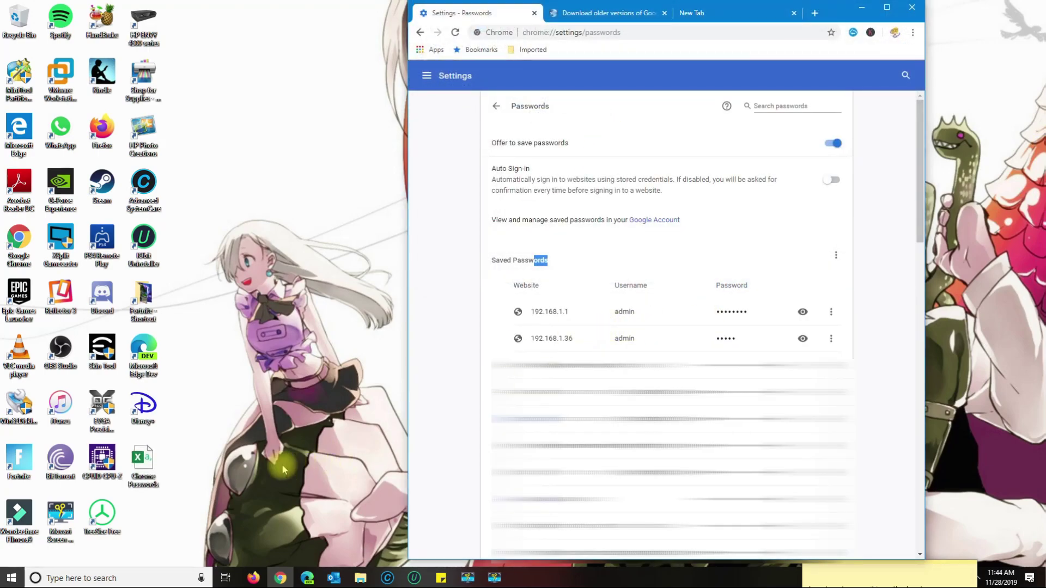
pyautogui.moveTo(160, 467); pyautogui.dragTo(291, 191)
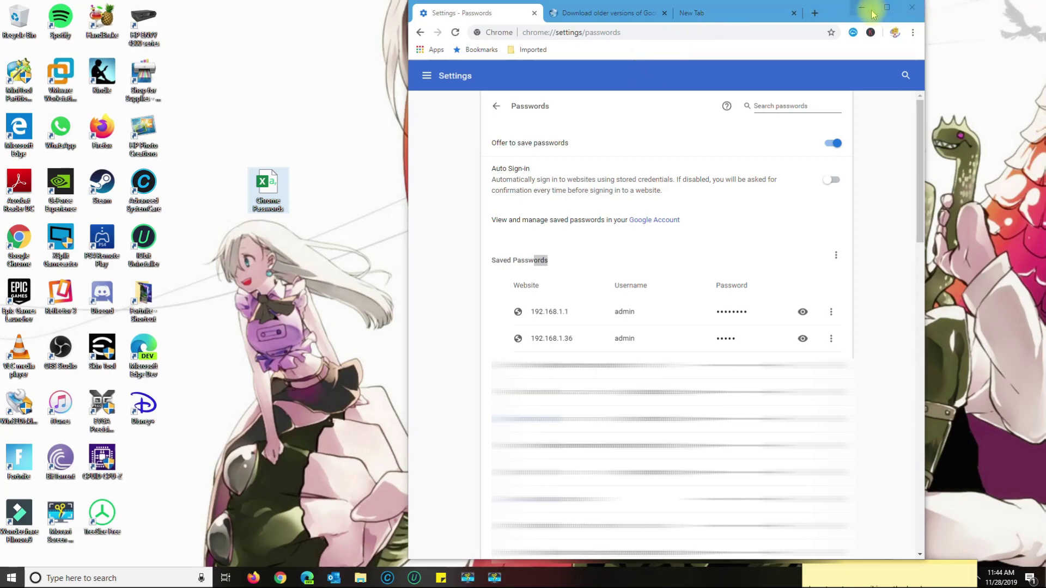
pyautogui.click(913, 10)
pyautogui.click(913, 10)
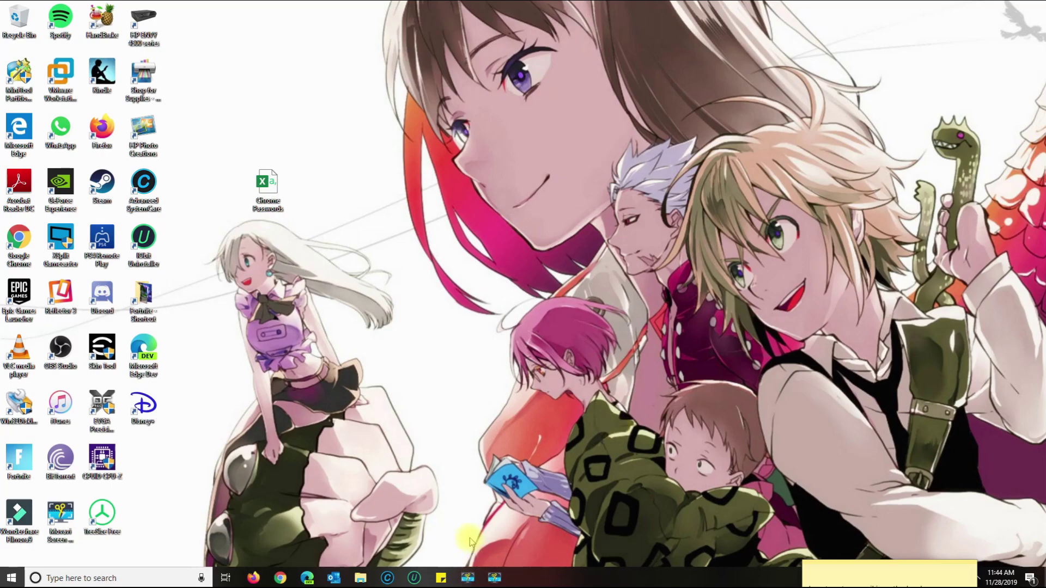
# Step: Search for Control Panel and go to Programs and Features
pyautogui.click(116, 579)
pyautogui.write('CONTRO')
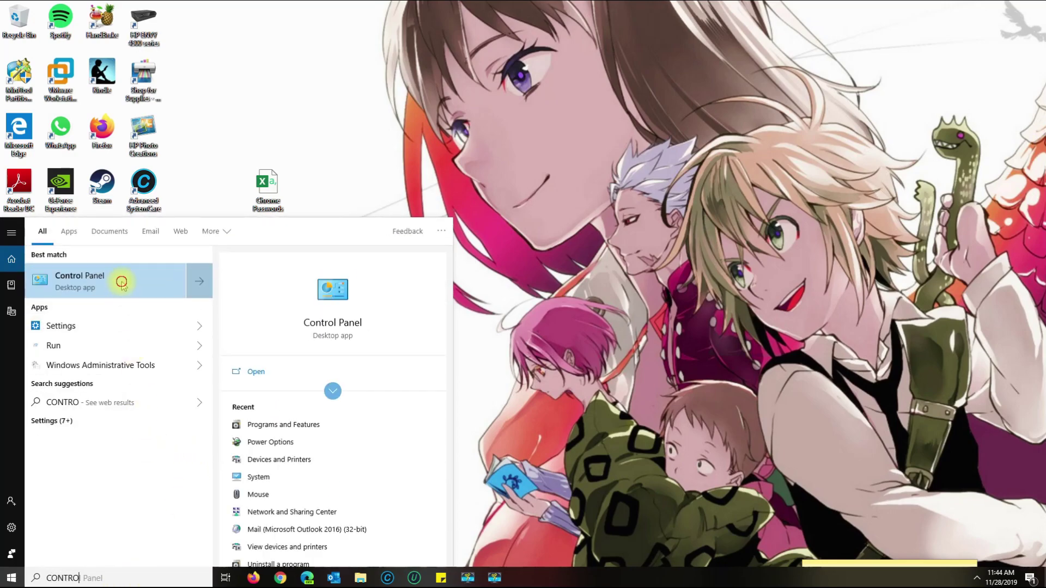
pyautogui.click(117, 279)
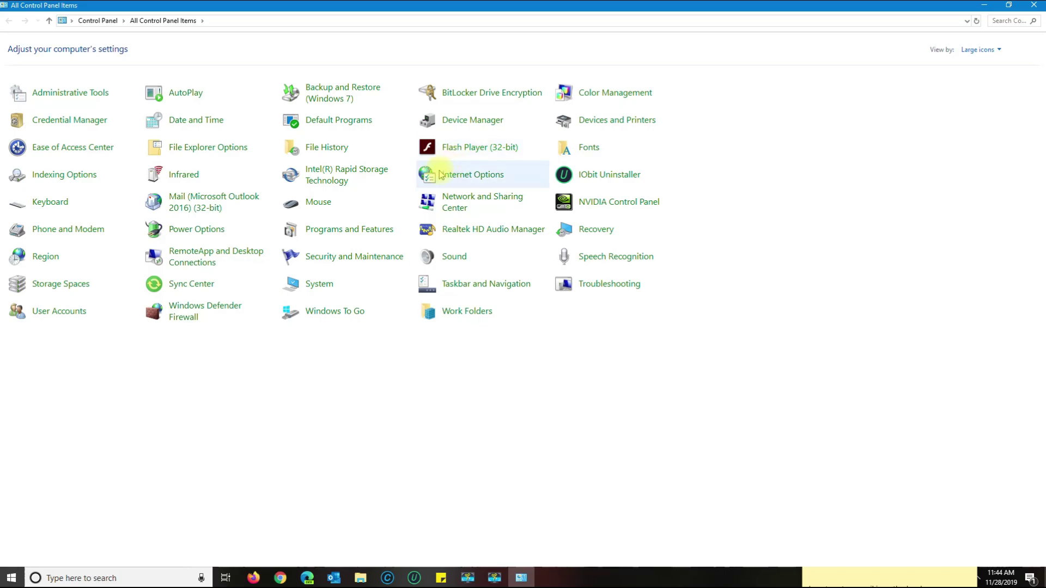
pyautogui.click(334, 229)
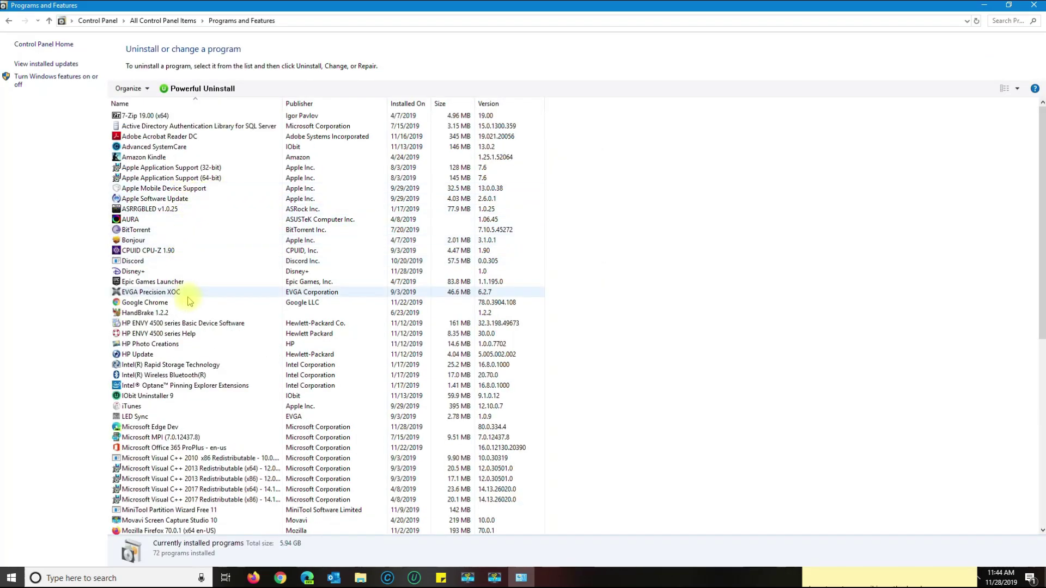
# Step: Uninstall Google Chrome with Also delete browsing data ticked
pyautogui.click(168, 303)
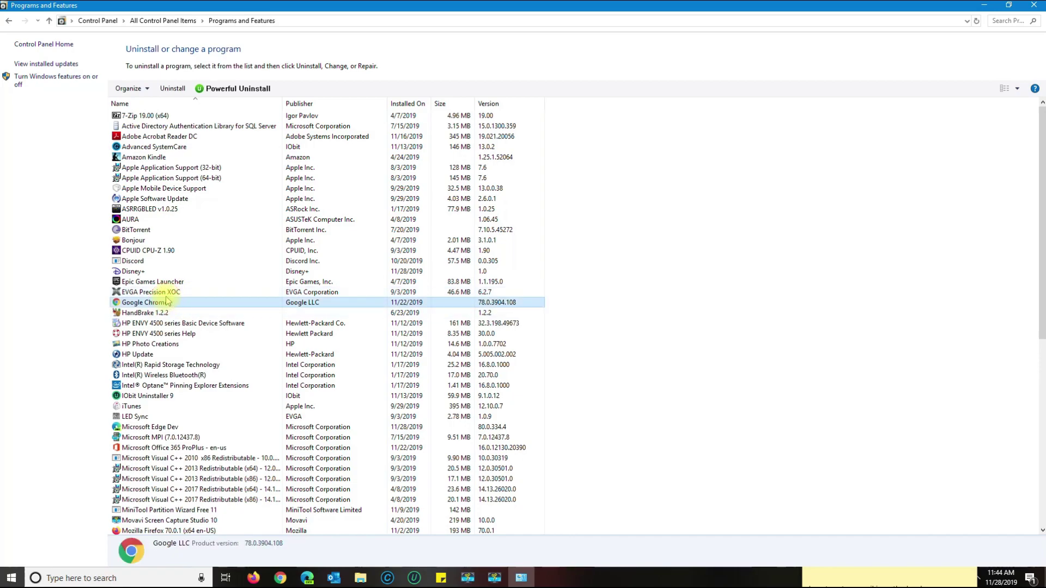
pyautogui.rightClick(165, 303)
pyautogui.click(185, 309)
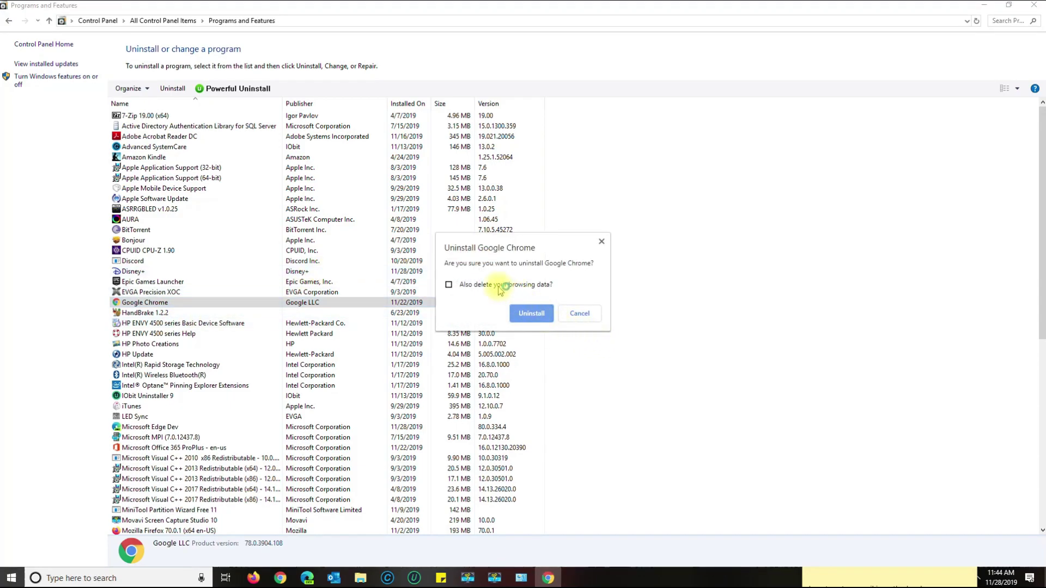
pyautogui.click(506, 287)
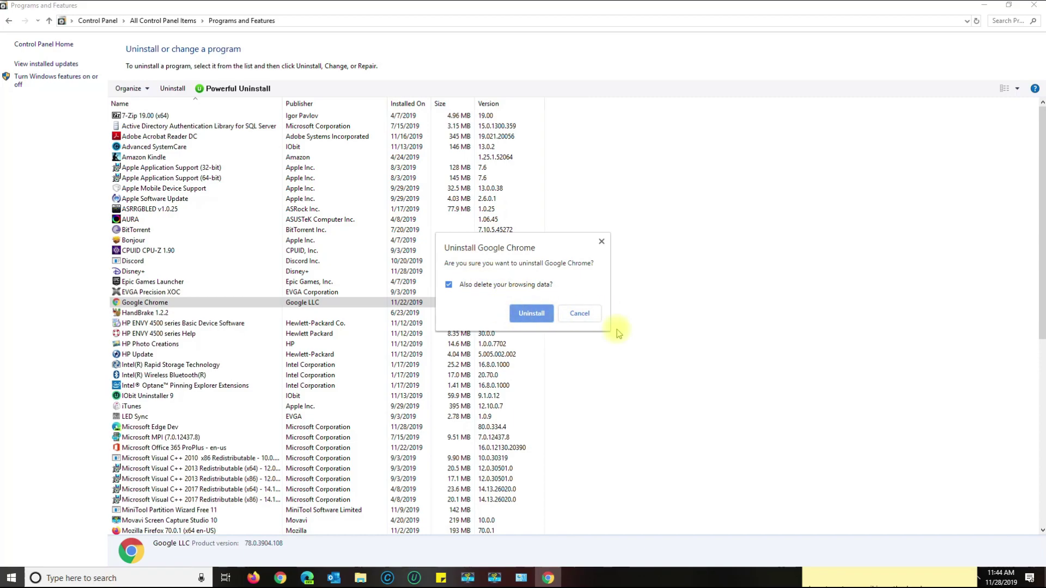
pyautogui.click(532, 315)
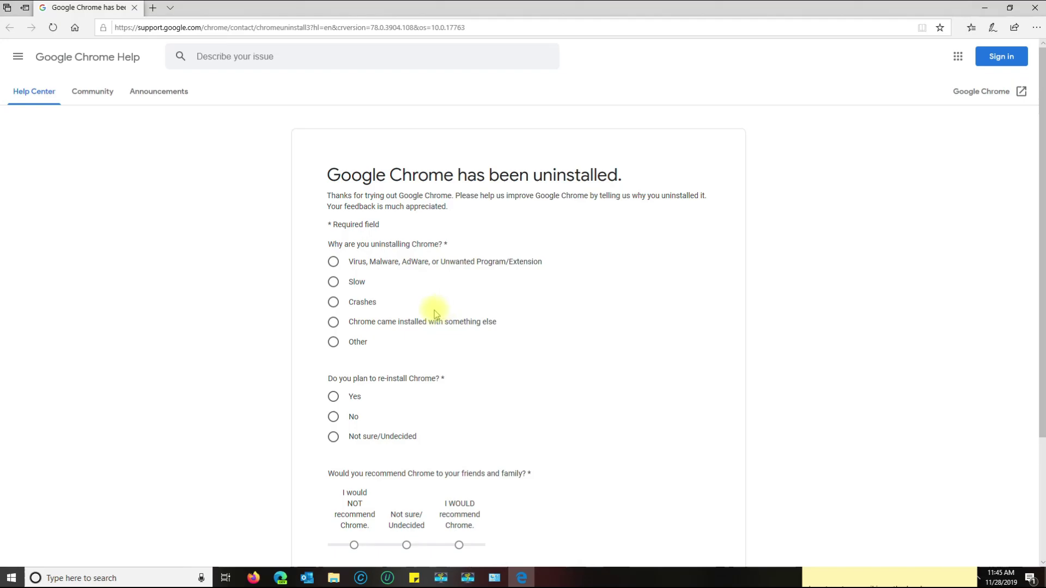
# Step: Leave the Chrome uninstall survey unanswered and close its Edge tab
pyautogui.scroll(-1, 365, 289)
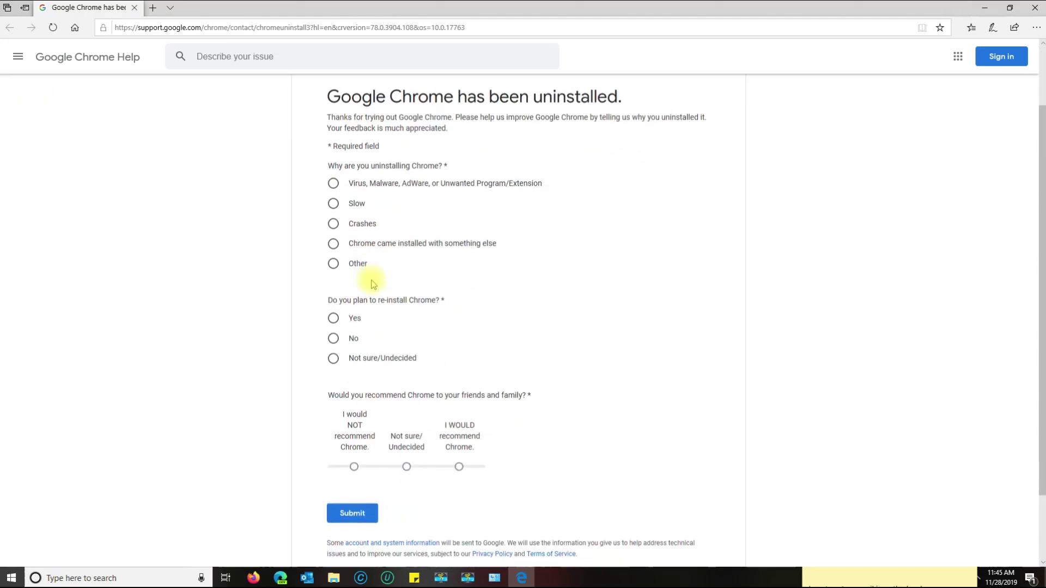
pyautogui.click(356, 521)
pyautogui.scroll(1, 396, 398)
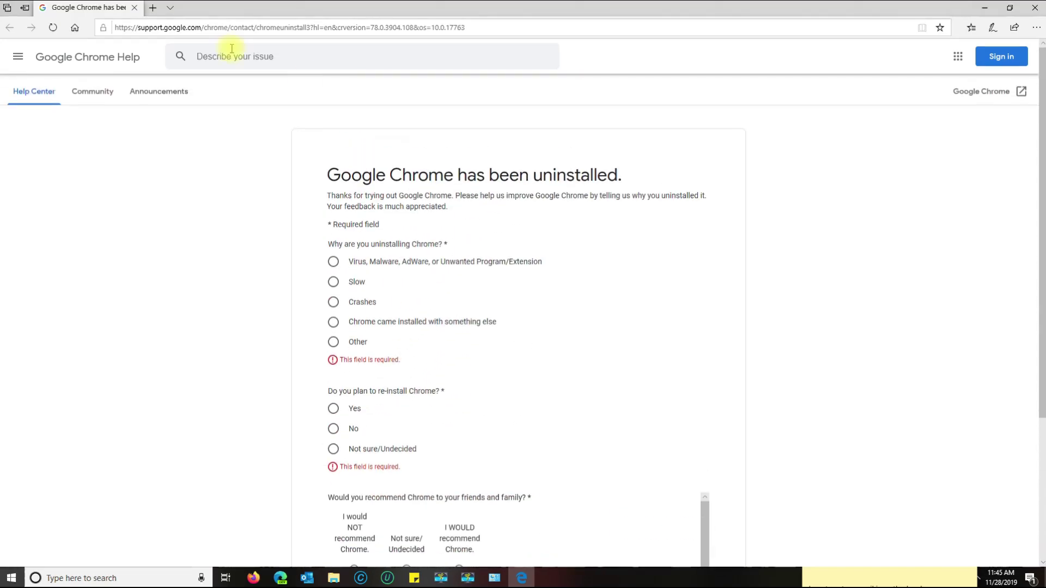
pyautogui.click(134, 7)
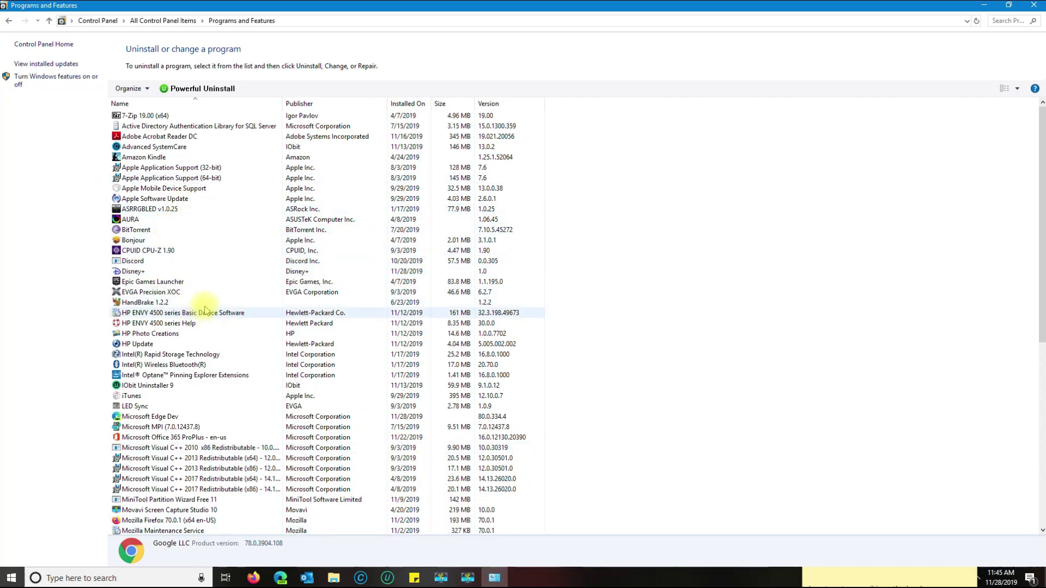
# Step: Launch Microsoft Edge from the Start menu
pyautogui.click(256, 578)
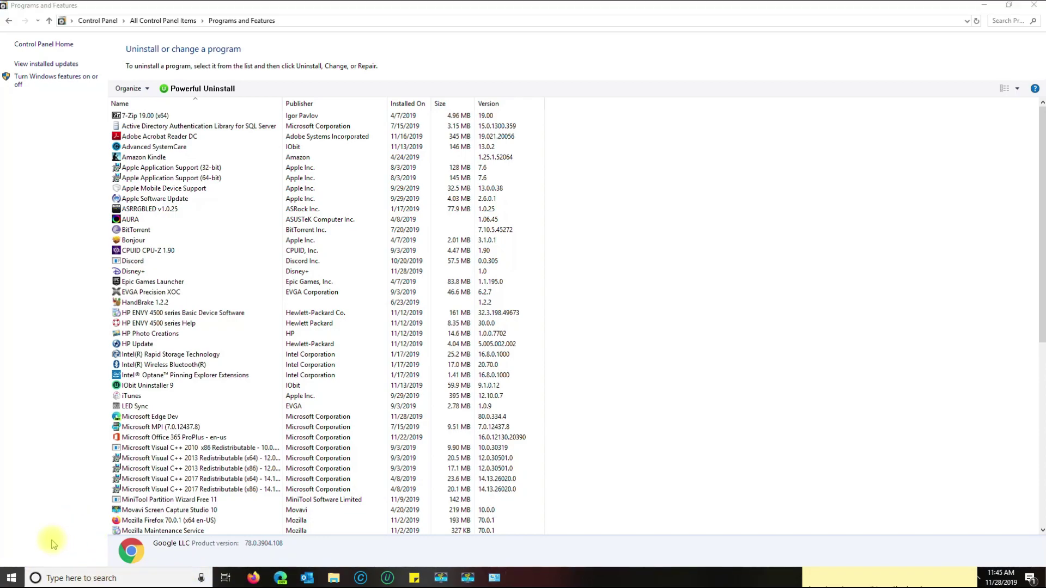
pyautogui.click(12, 578)
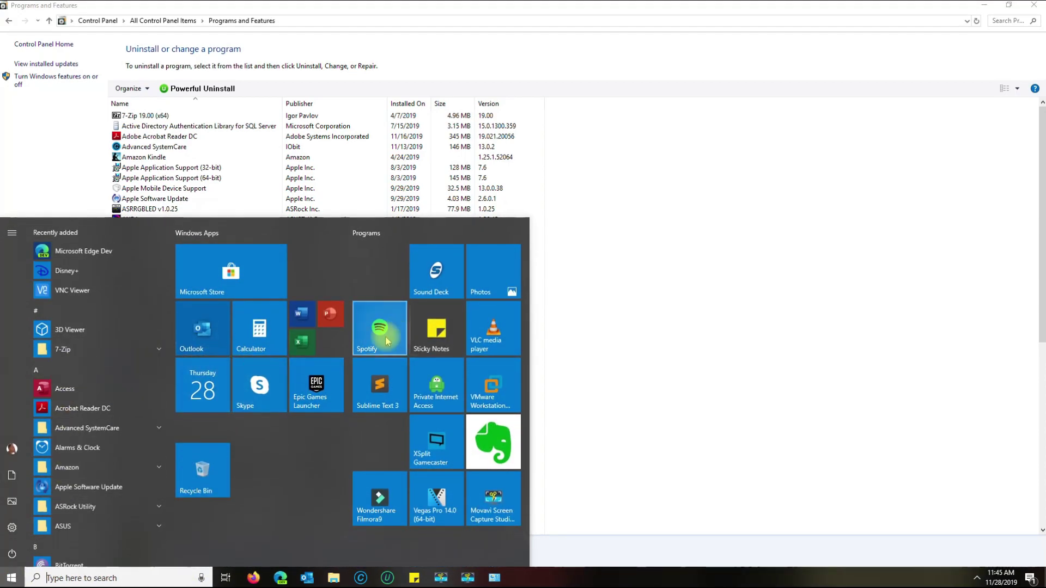
pyautogui.write('EDGE')
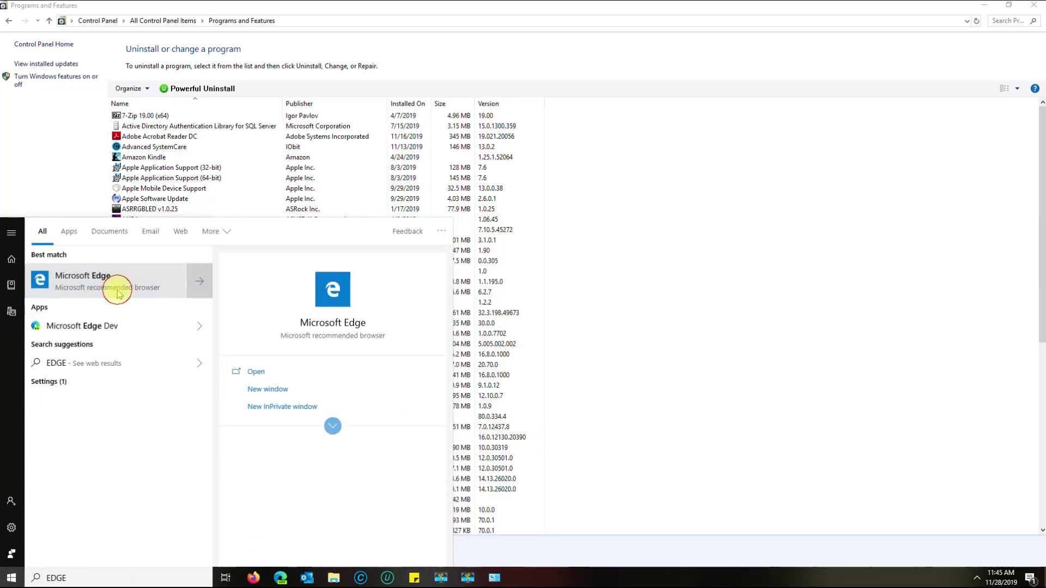
pyautogui.click(117, 292)
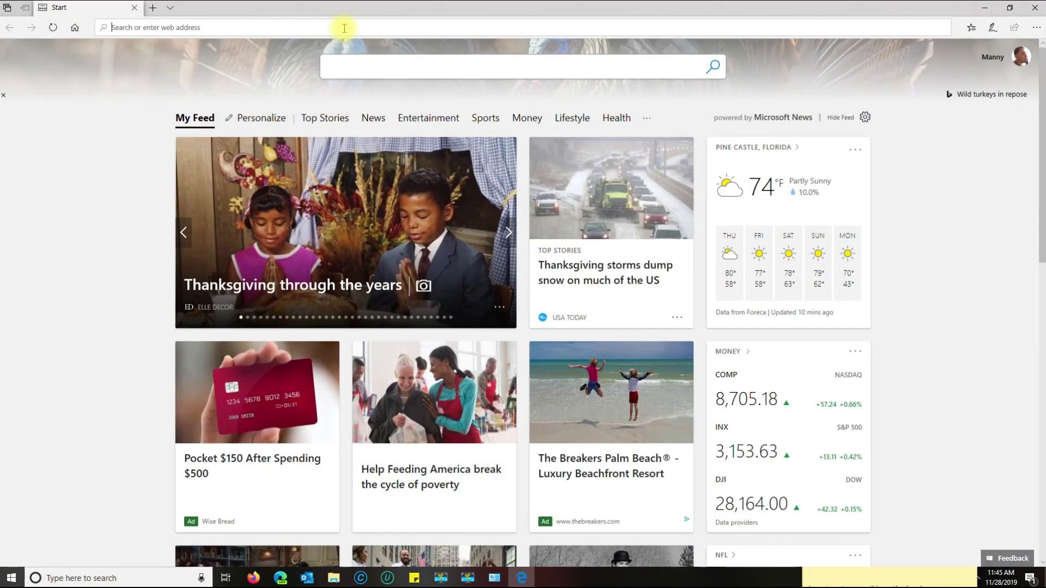
# Step: Load Google and search for 'chrome older version'
pyautogui.write('goog')
pyautogui.press('Return')
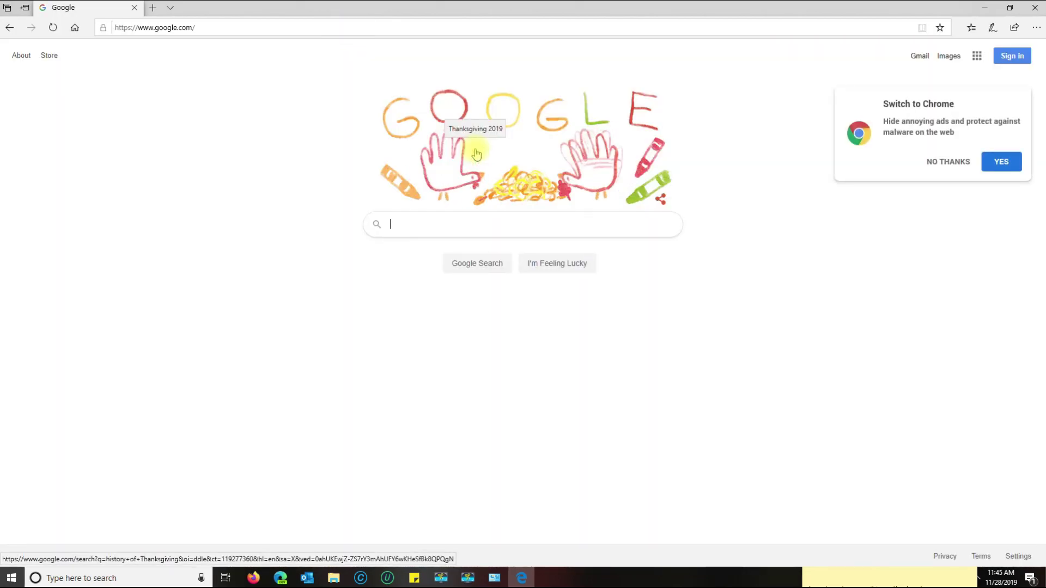
pyautogui.write('chrome olde')
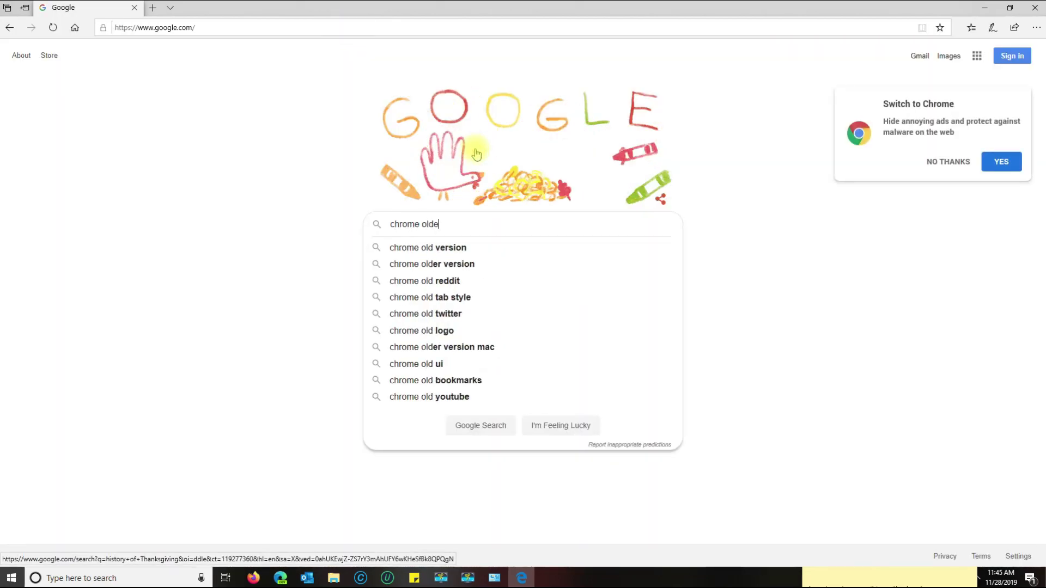
pyautogui.write('r version')
pyautogui.press('Return')
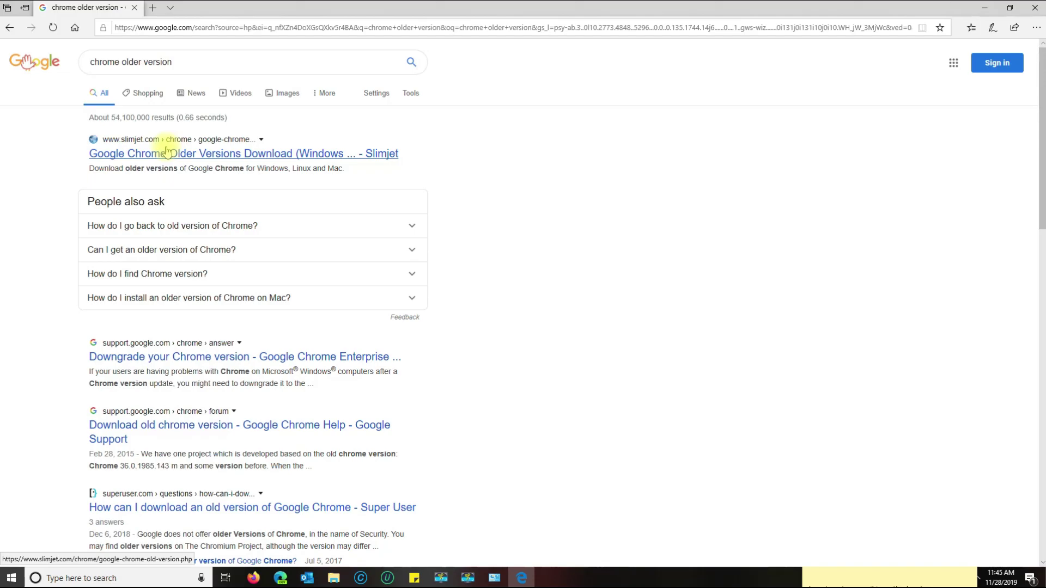
# Step: Open Slimjet's older Chrome versions page and run the 32-bit 75.0.3770.80 installer
pyautogui.click(240, 155)
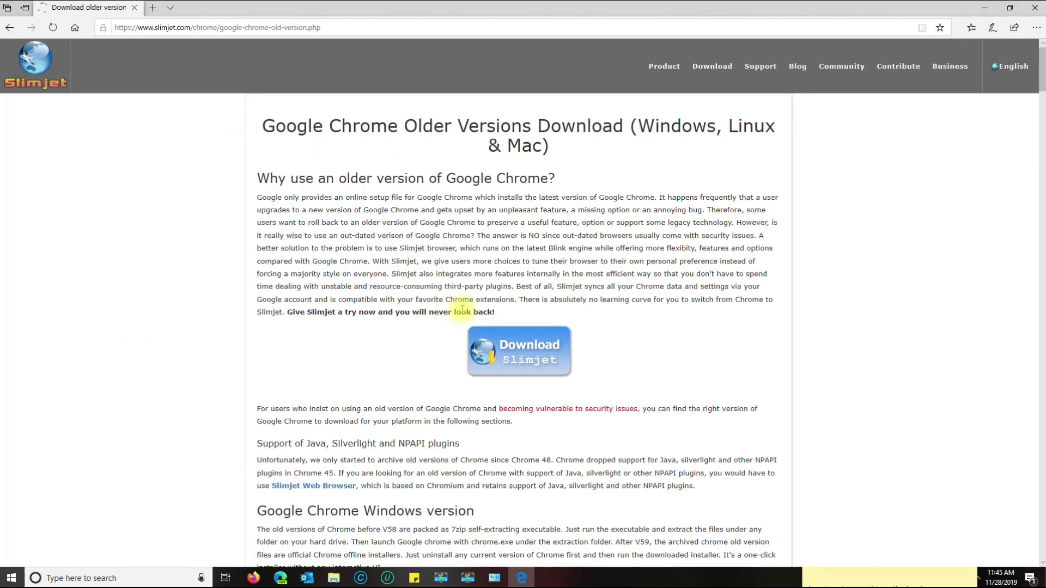
pyautogui.scroll(-5, 447, 310)
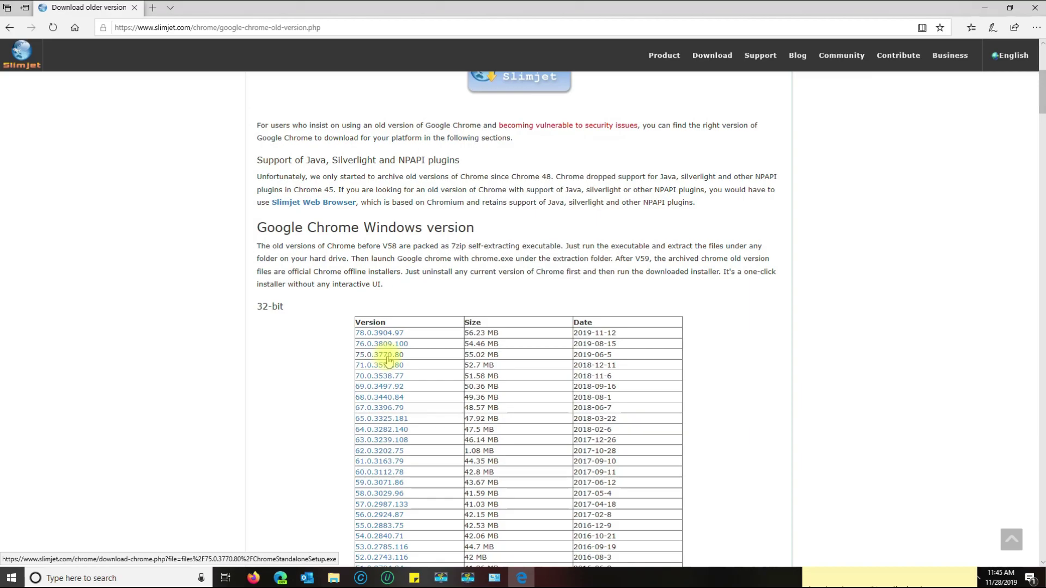
pyautogui.click(391, 359)
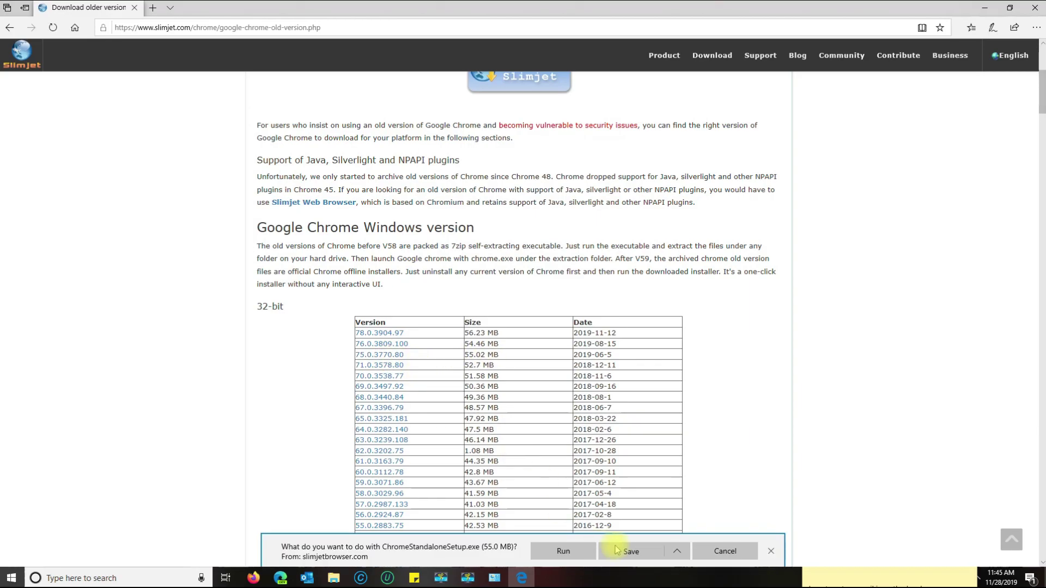
pyautogui.click(554, 555)
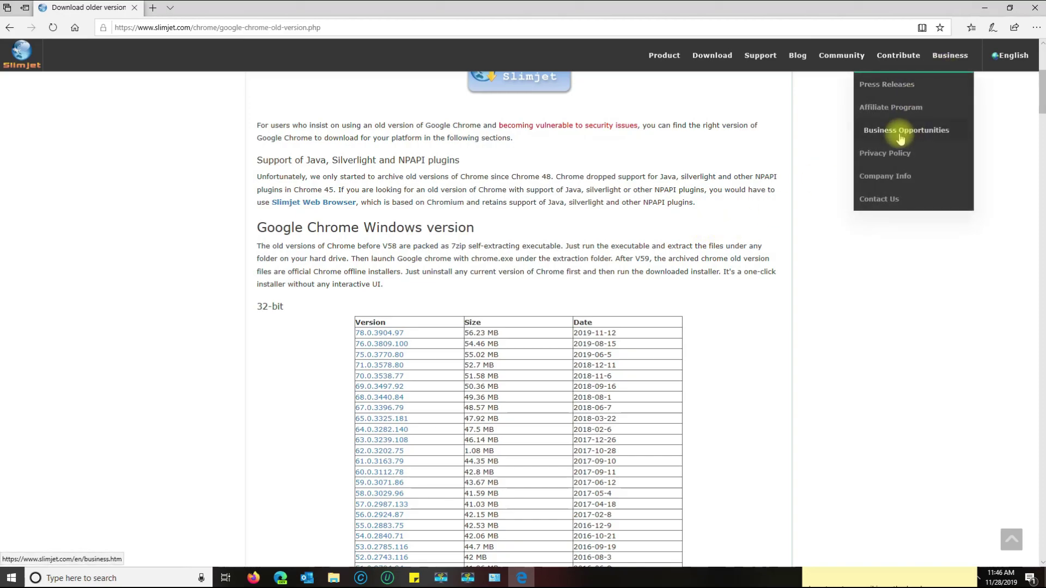
pyautogui.scroll(-3, 381, 299)
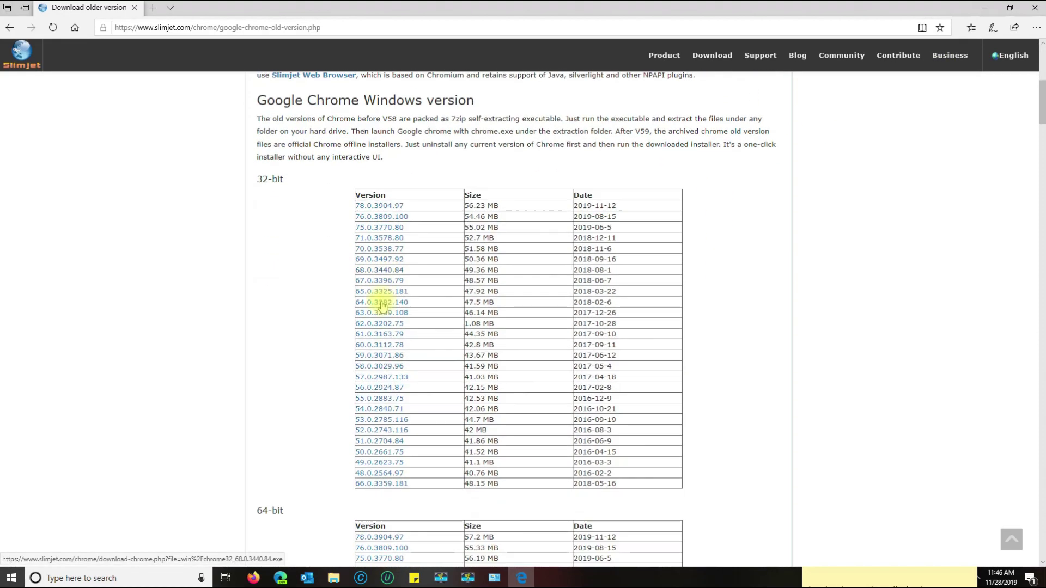
pyautogui.scroll(-2, 358, 384)
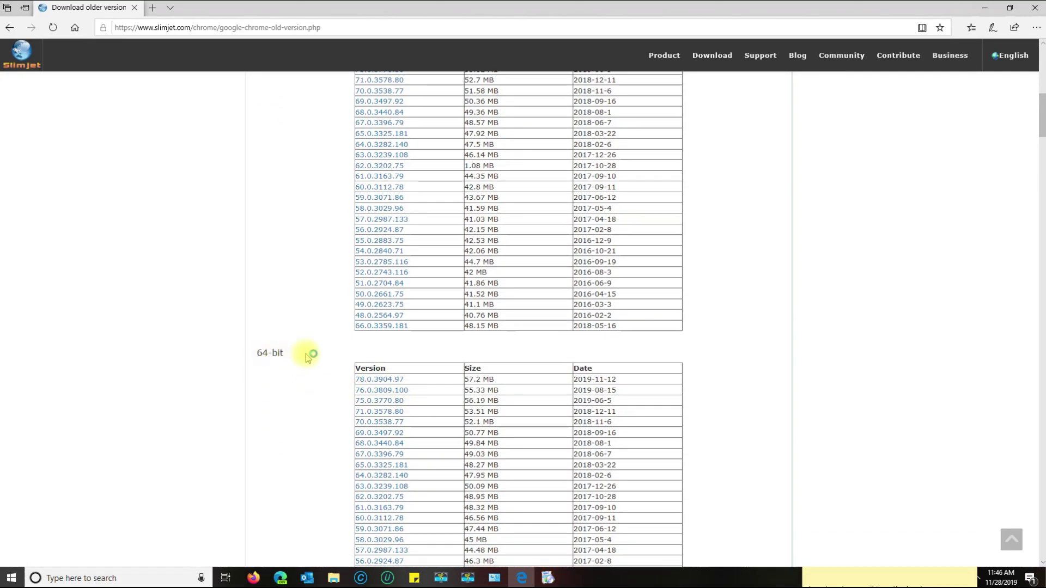
# Step: Cancel the 32-bit Chrome install and check the system type in System About
pyautogui.click(546, 500)
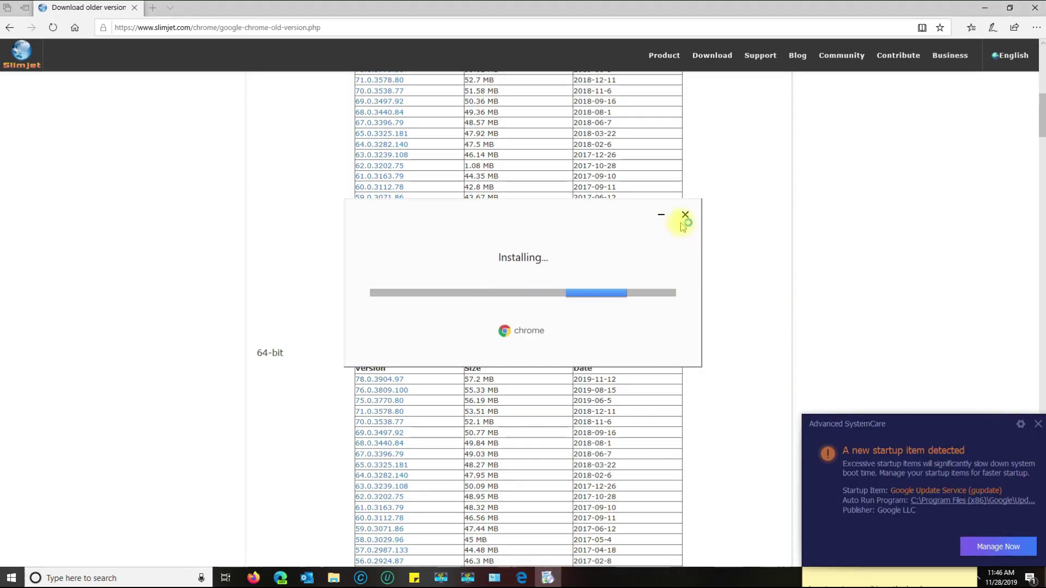
pyautogui.click(684, 215)
pyautogui.click(524, 303)
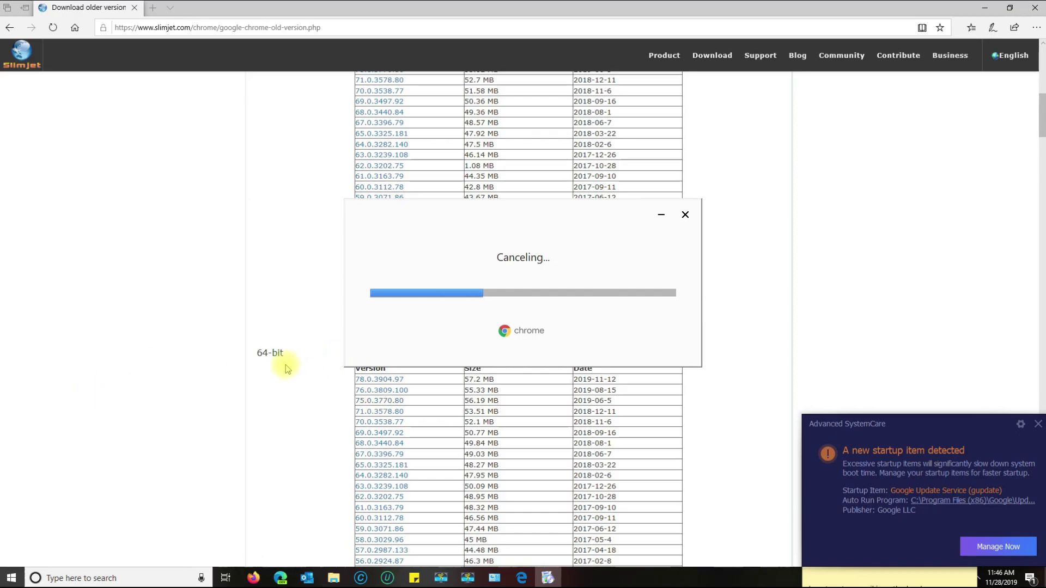
pyautogui.click(13, 578)
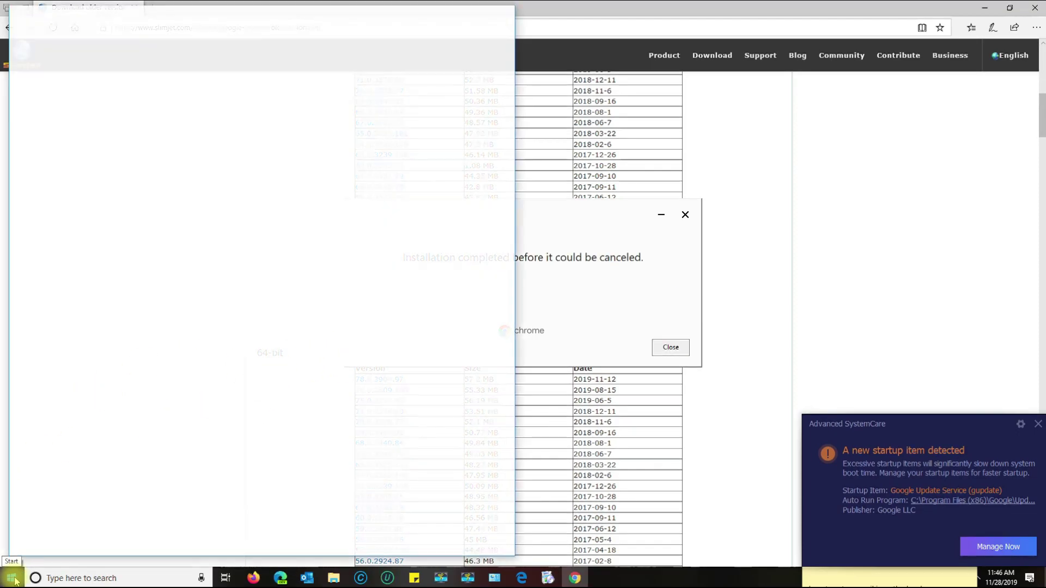
pyautogui.rightClick(13, 578)
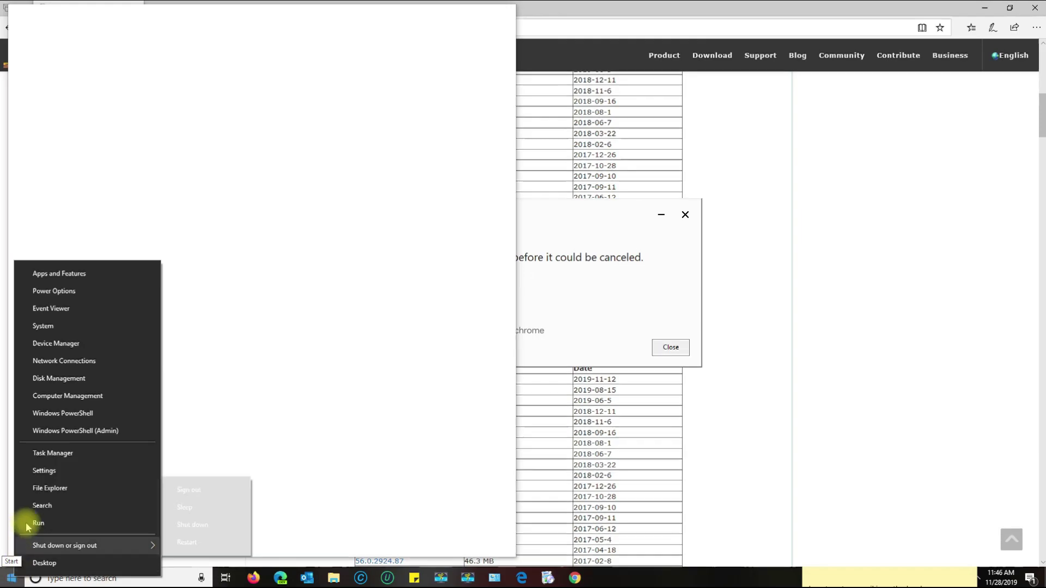
pyautogui.click(44, 327)
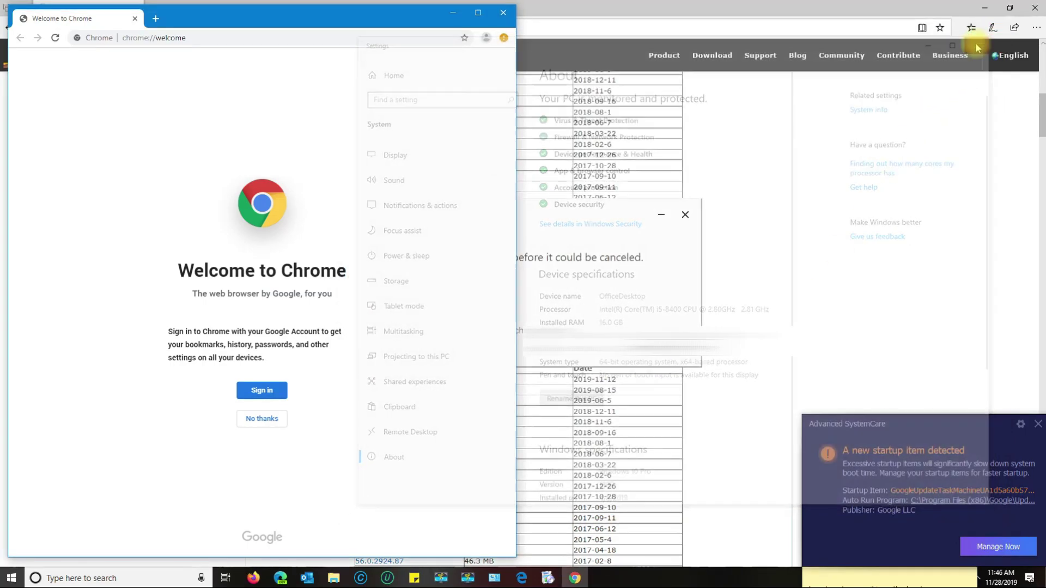
pyautogui.click(989, 35)
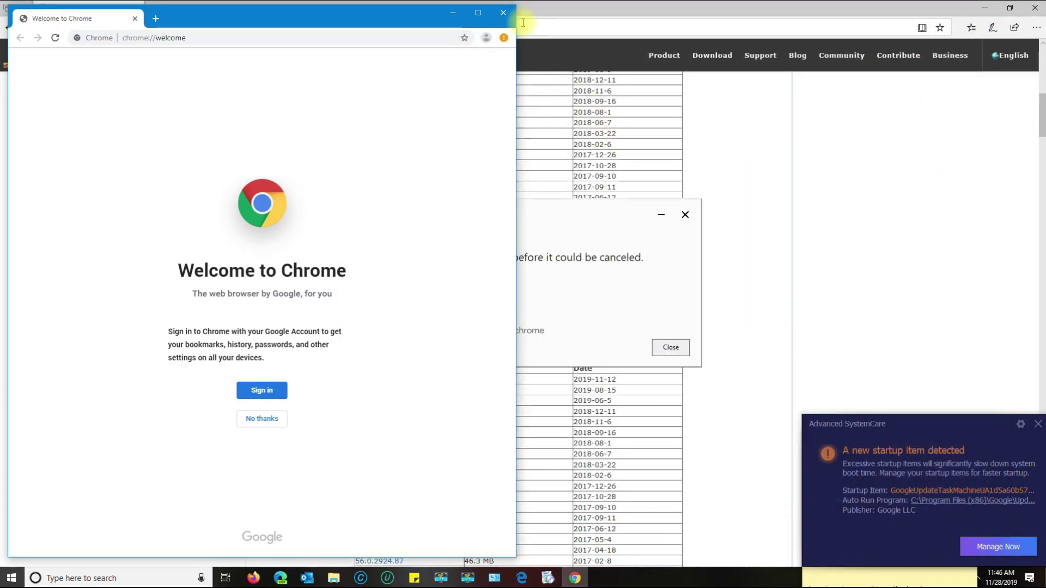
# Step: Download and run the 64-bit Chrome 75.0.3770.80 installer, then minimize Edge
pyautogui.click(504, 16)
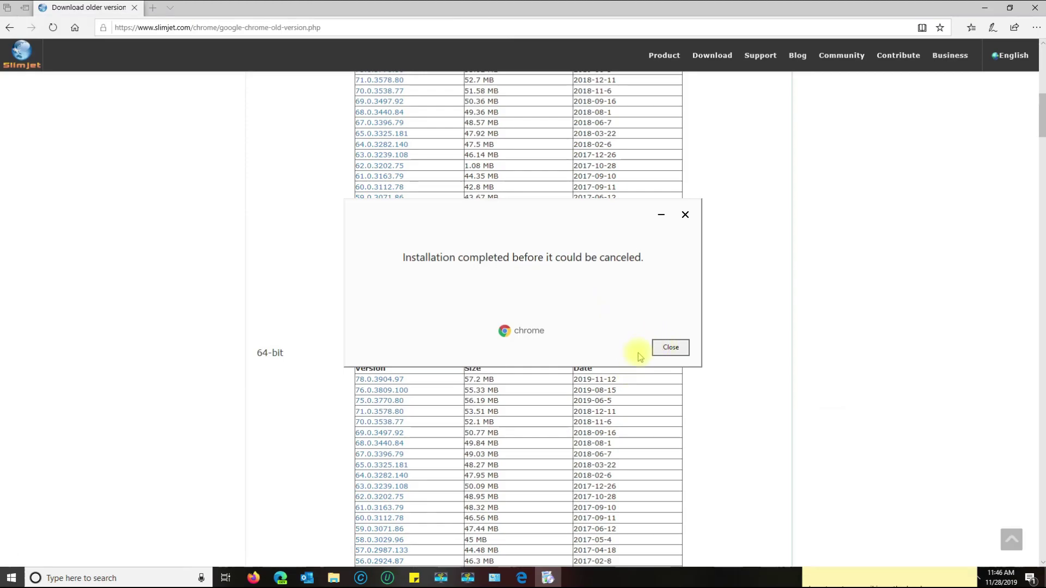
pyautogui.click(663, 351)
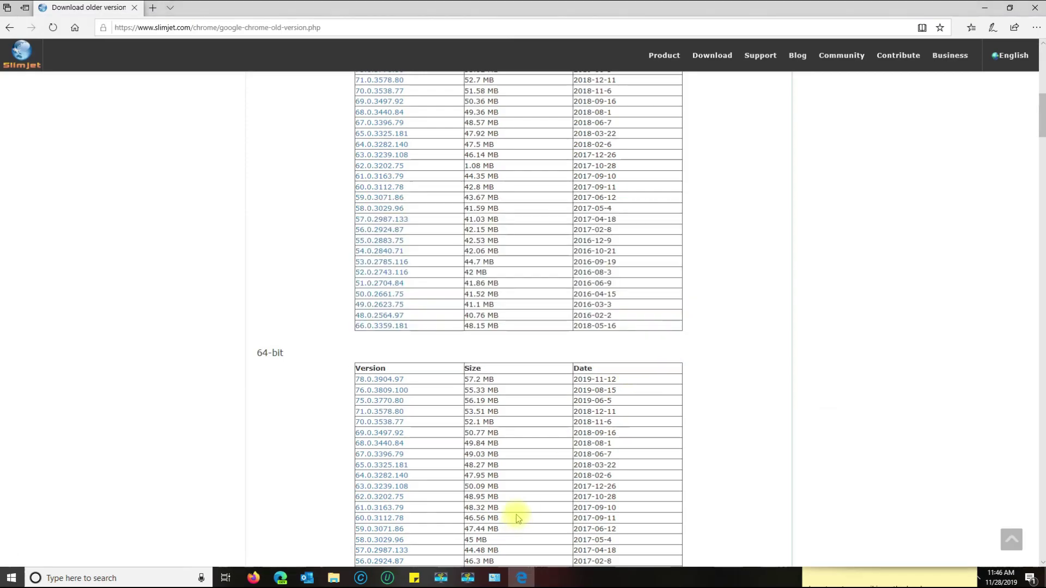
pyautogui.click(375, 403)
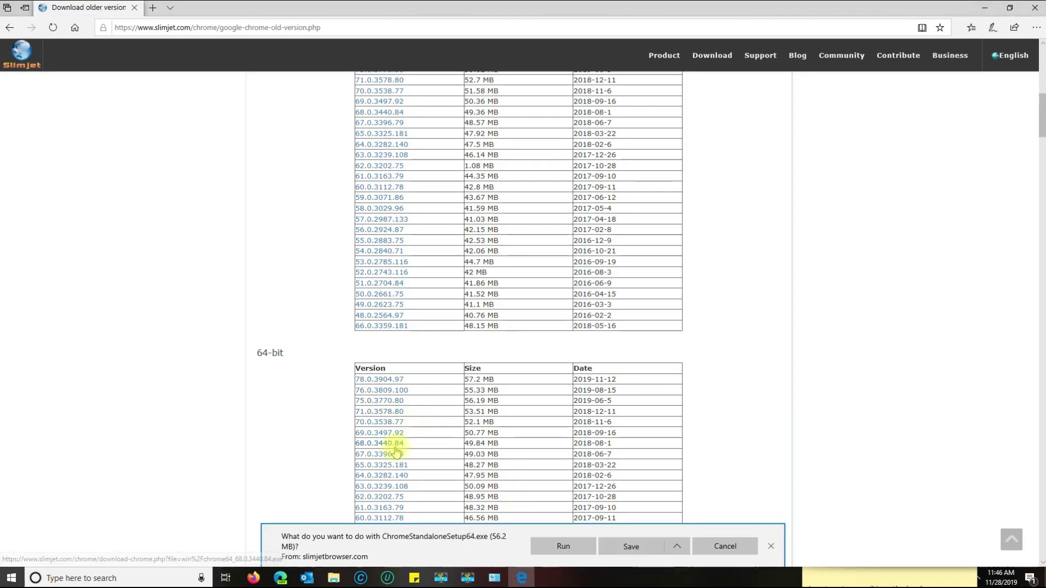
pyautogui.click(540, 554)
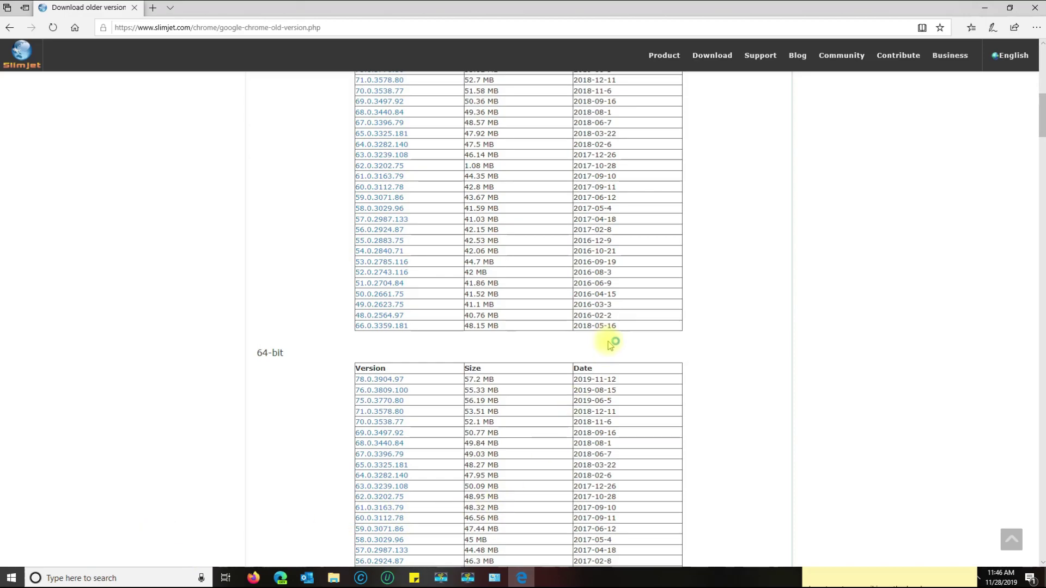
pyautogui.click(984, 7)
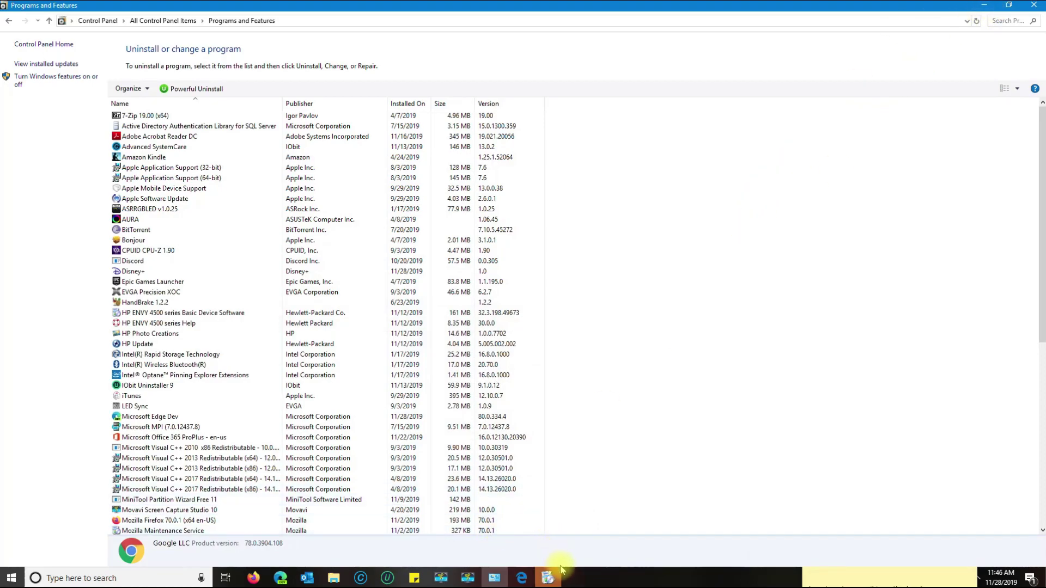
# Step: Let the Chrome install finish, close Programs and Features, and centre the new Chrome window
pyautogui.click(559, 573)
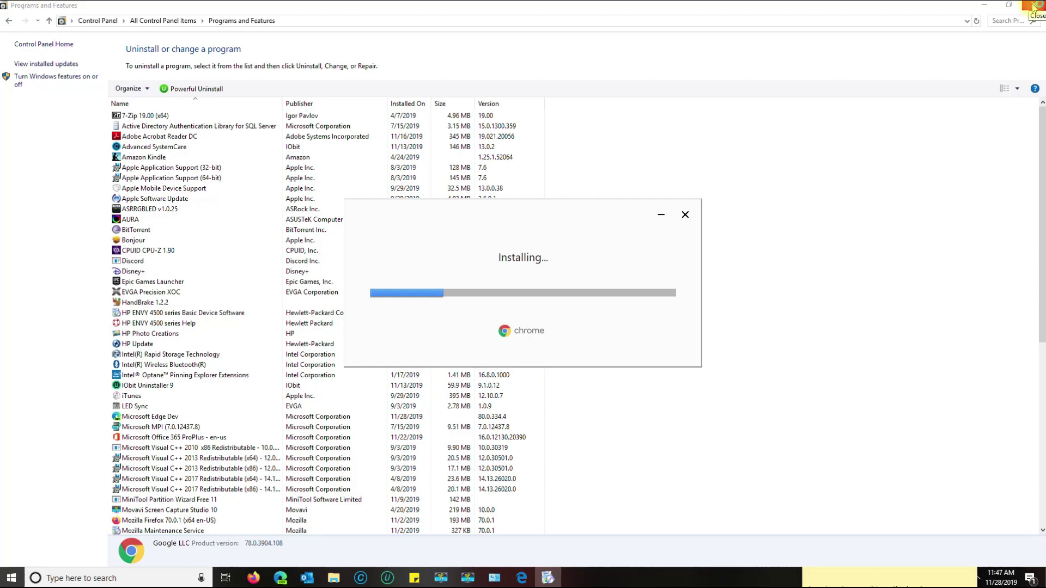
pyautogui.click(1033, 6)
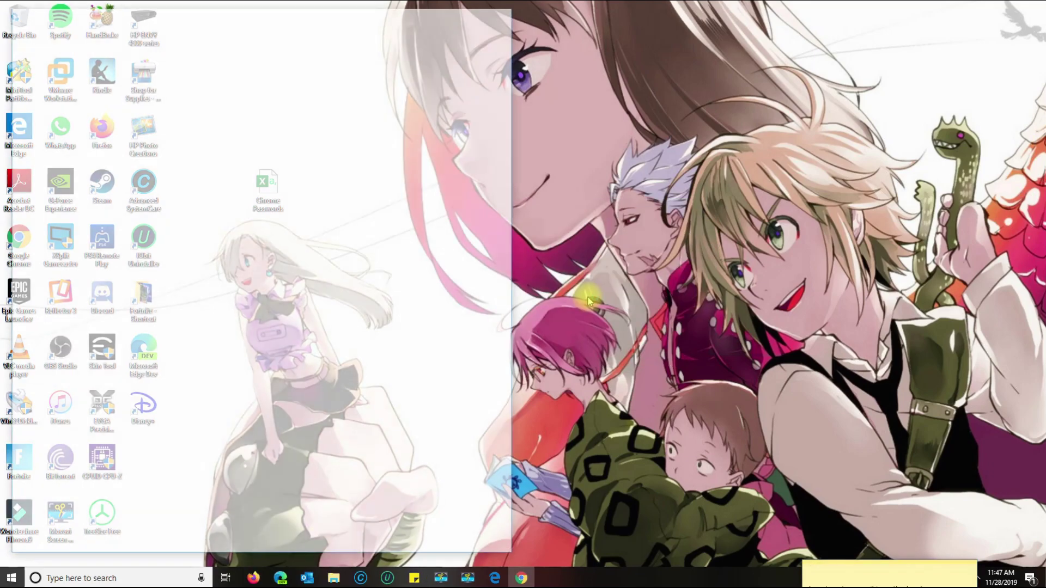
pyautogui.moveTo(361, 24); pyautogui.dragTo(683, 19)
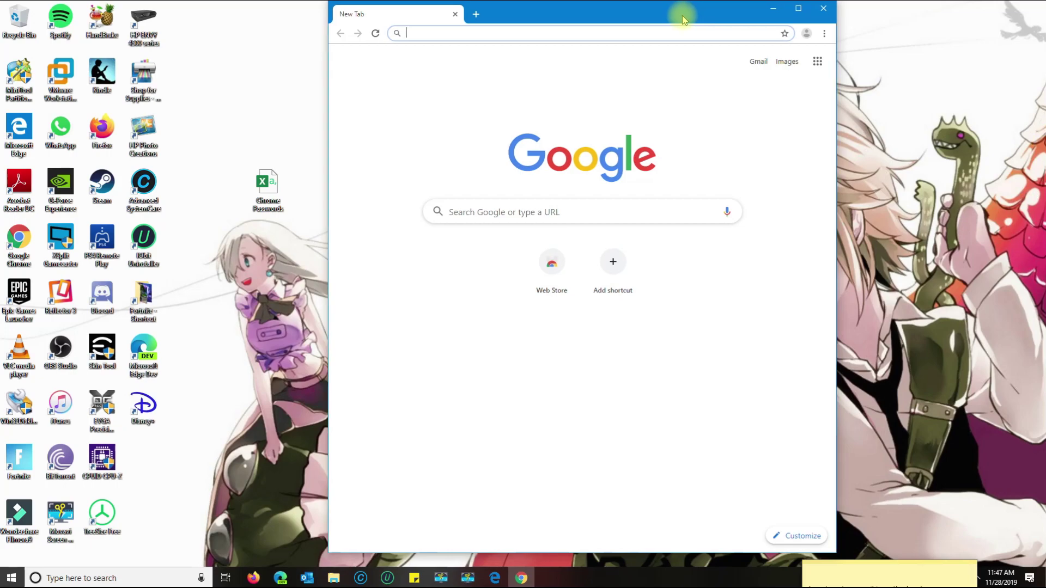
# Step: Go from Chrome Settings to chrome://flags, showing version 75.0.3770.80
pyautogui.click(826, 35)
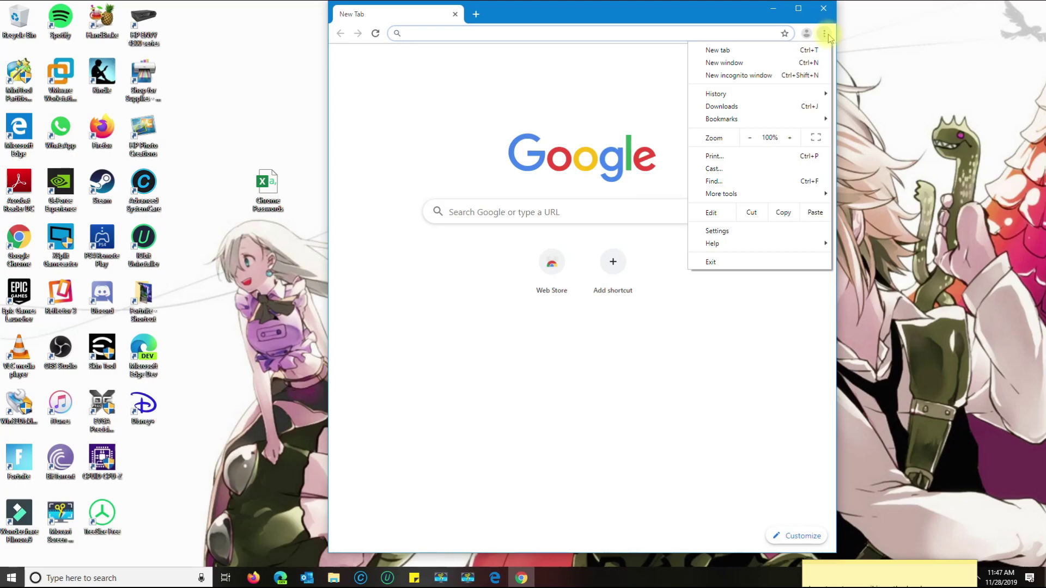
pyautogui.moveTo(715, 248)
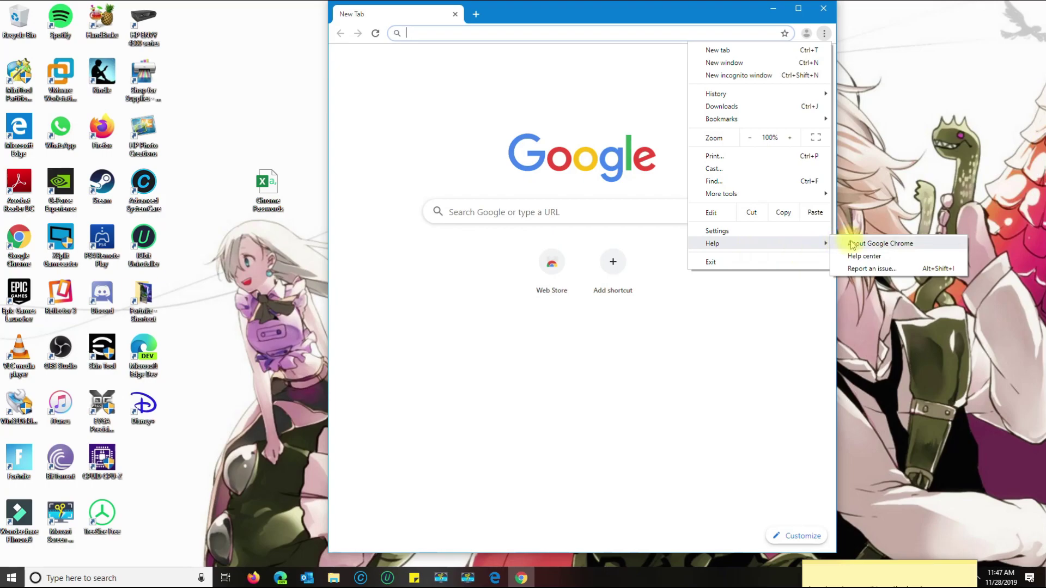
pyautogui.click(757, 233)
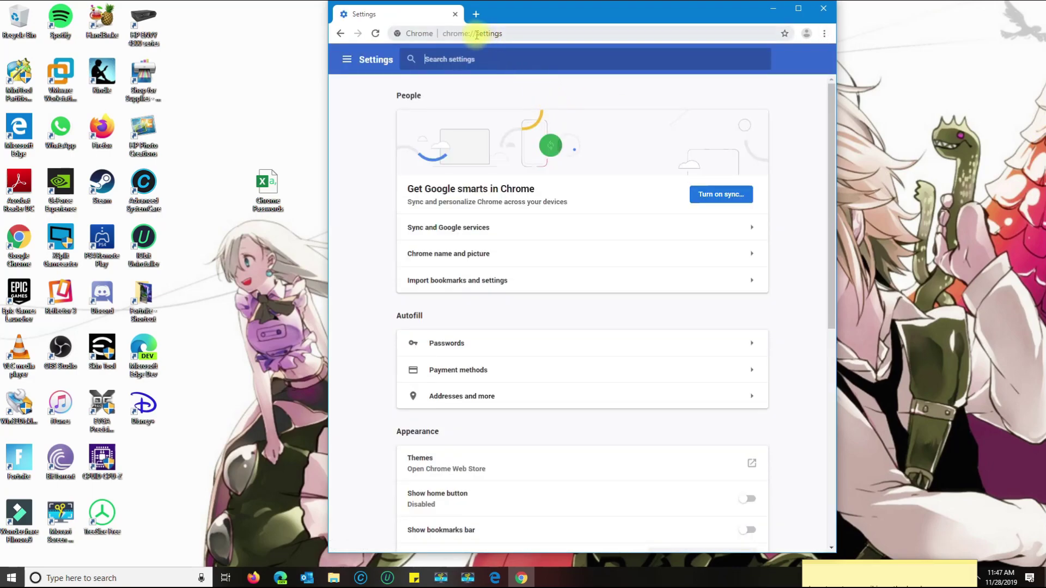
pyautogui.moveTo(477, 34); pyautogui.dragTo(533, 35)
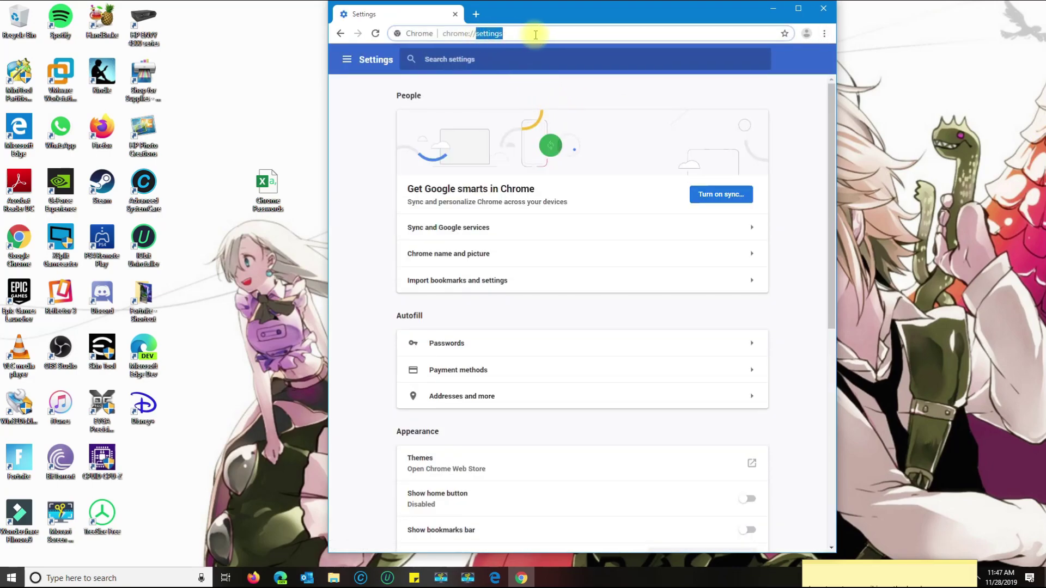
pyautogui.write('fla')
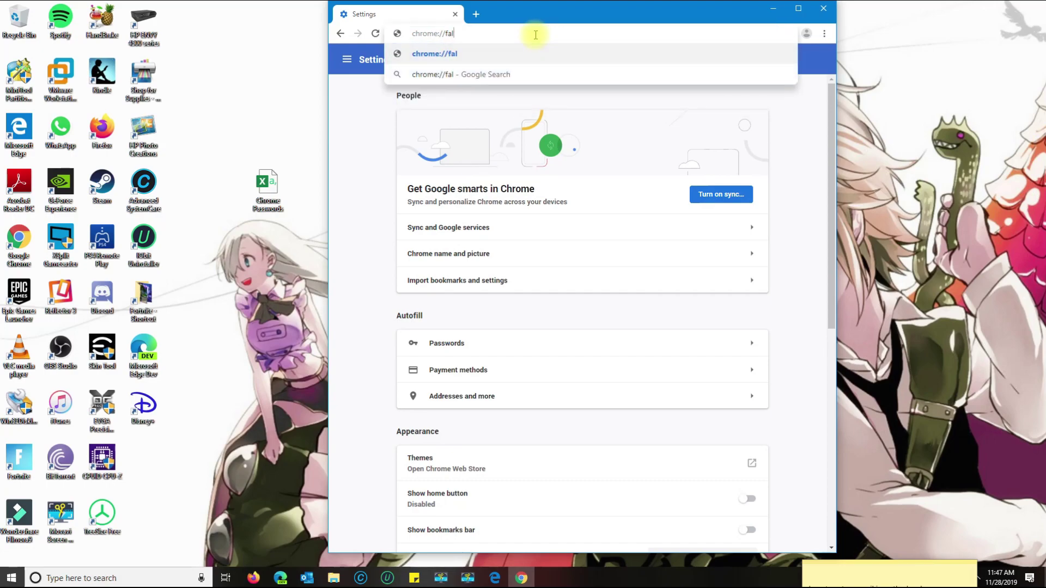
pyautogui.press('Return')
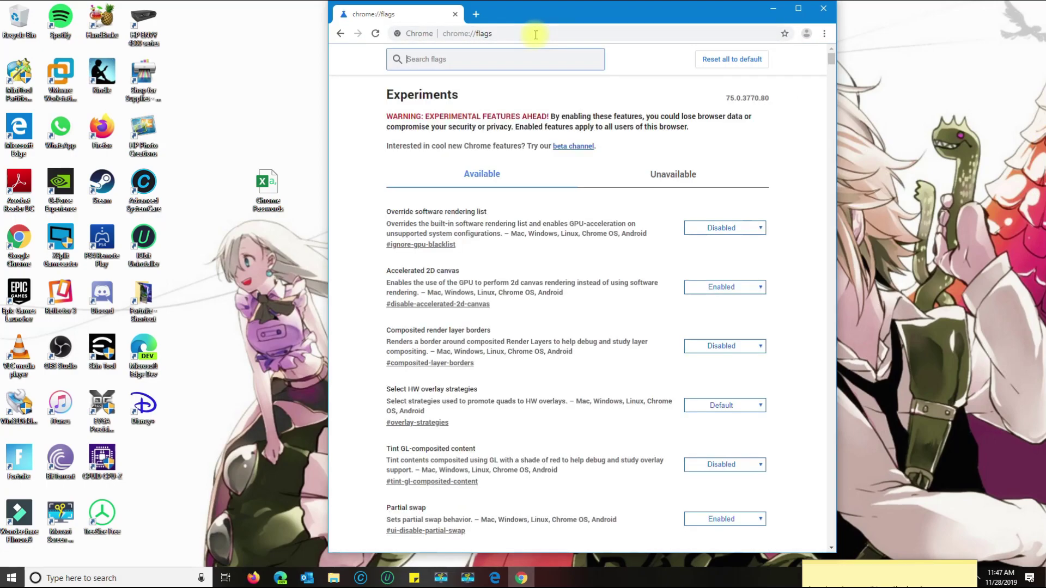
# Step: Find the Password import flag by searching 'import', set it to Enabled, and relaunch Chrome
pyautogui.click(823, 34)
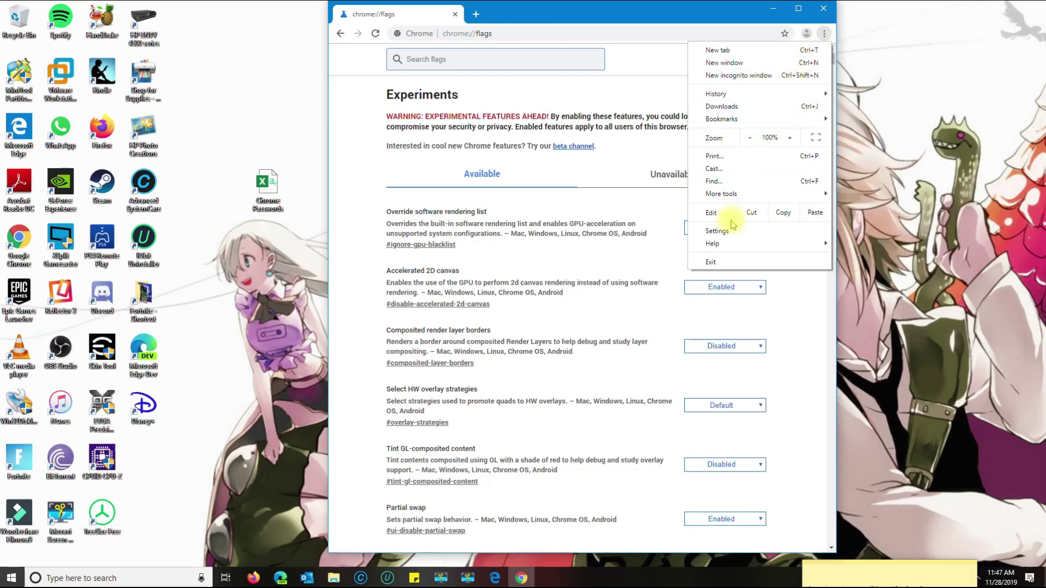
pyautogui.click(722, 182)
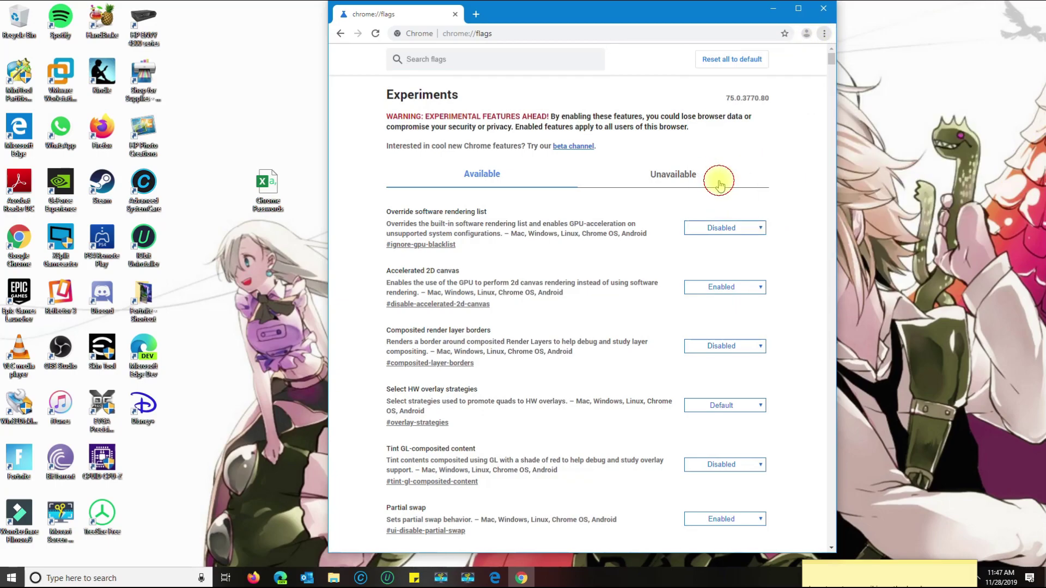
pyautogui.write('impo')
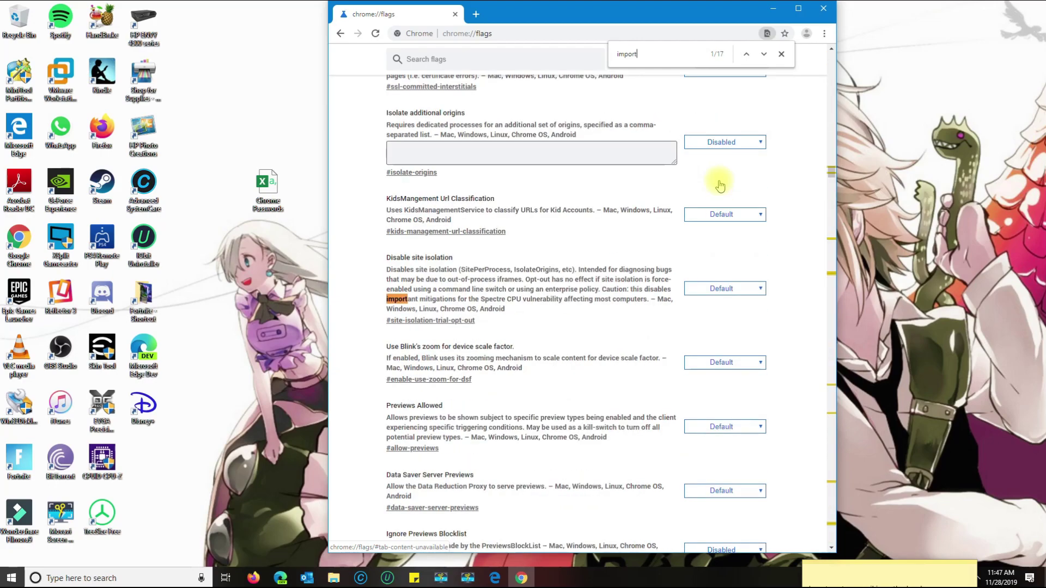
pyautogui.write('rt')
pyautogui.press('Return')
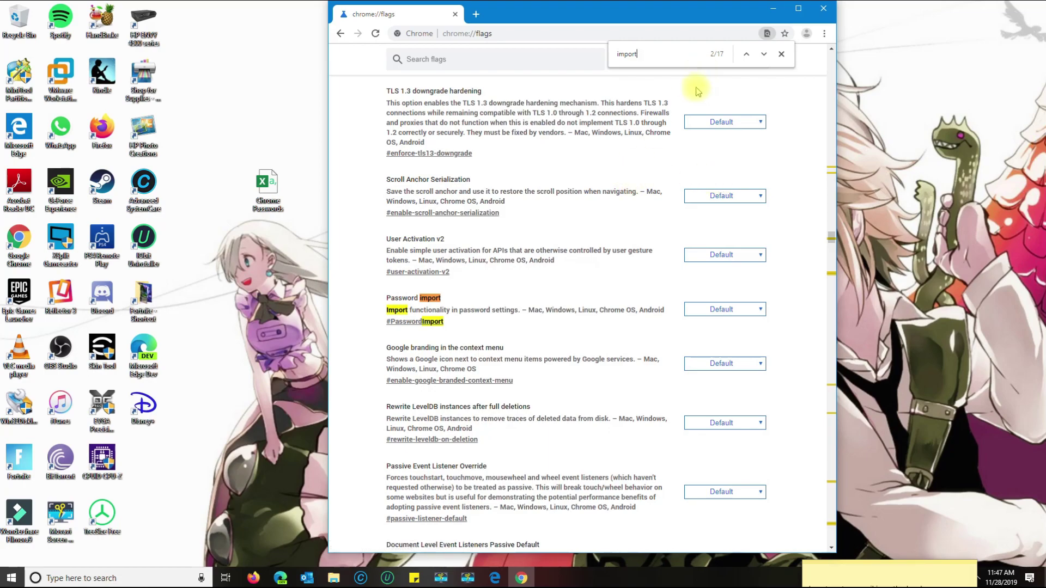
pyautogui.moveTo(386, 299); pyautogui.dragTo(440, 297)
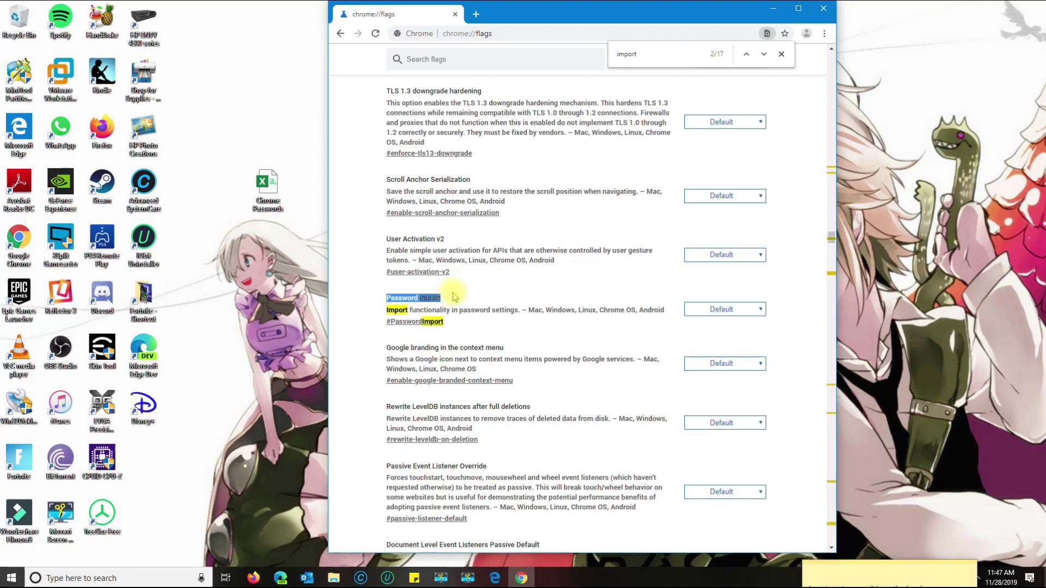
pyautogui.click(761, 310)
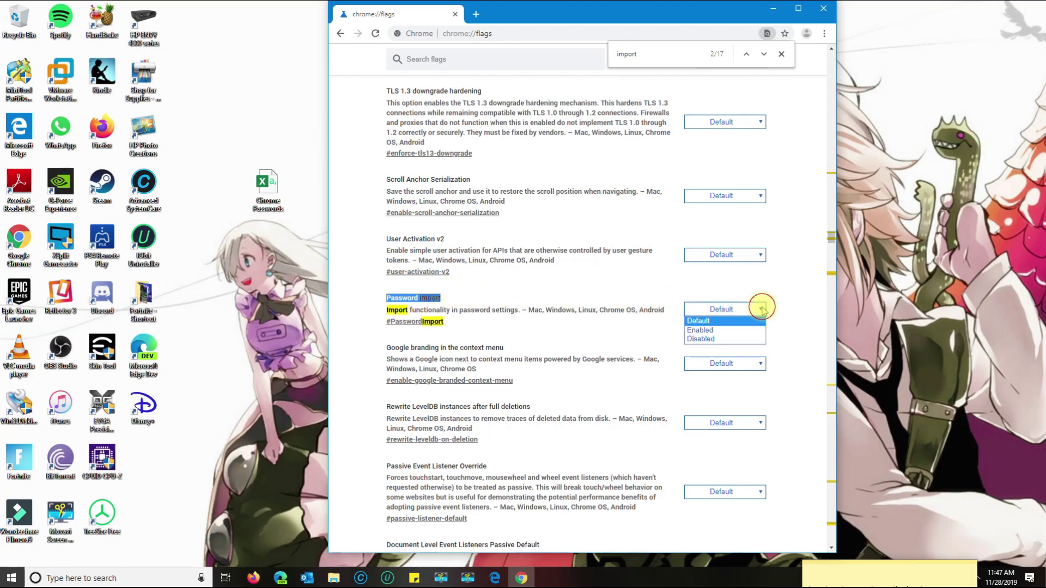
pyautogui.click(714, 331)
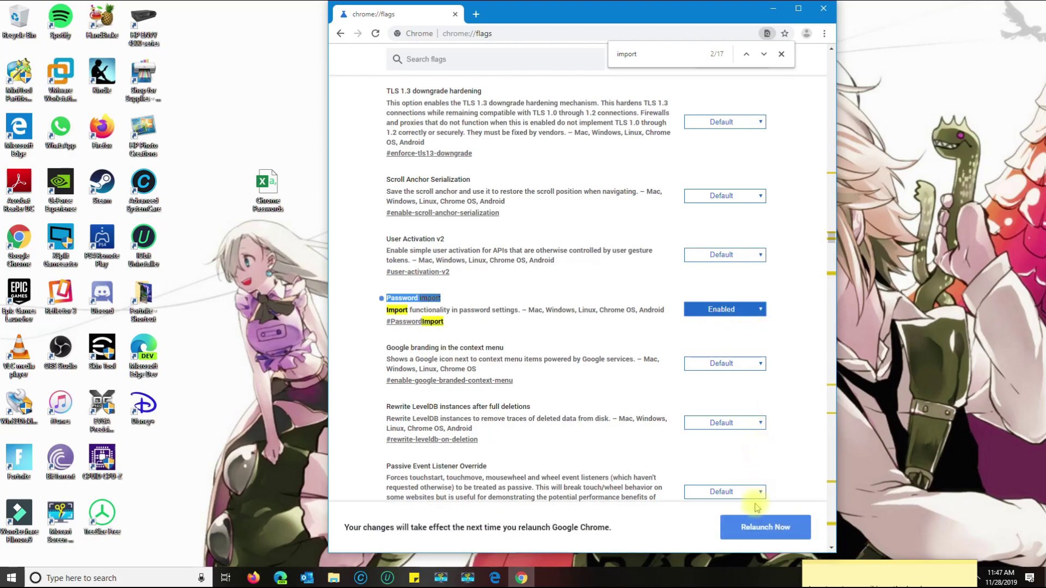
pyautogui.click(771, 533)
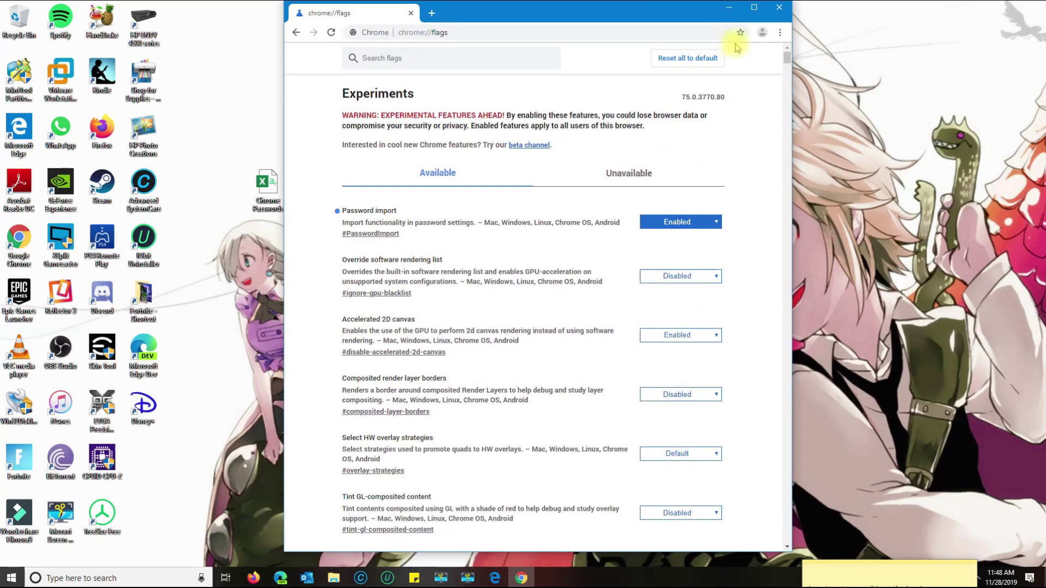
# Step: Start Turn on sync from the profile menu, paste the account e-mail, and submit the password
pyautogui.click(761, 33)
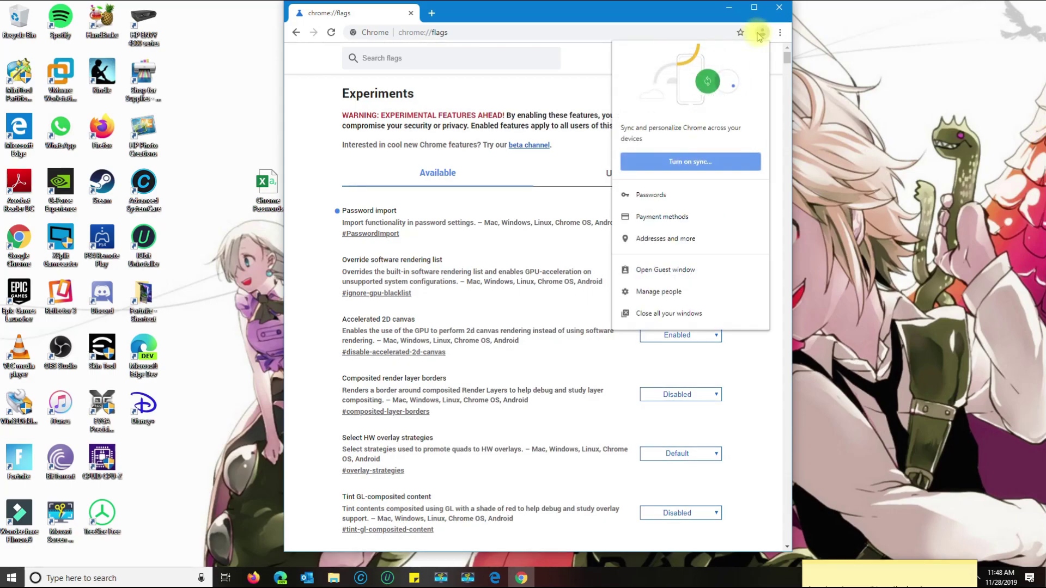
pyautogui.click(686, 164)
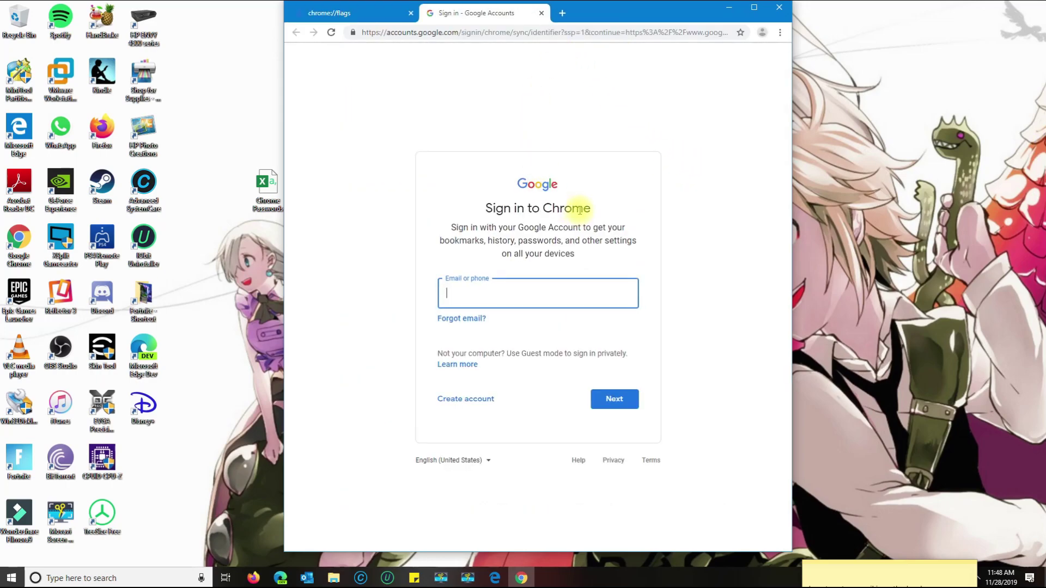
pyautogui.hotkey('ctrl', 'v')
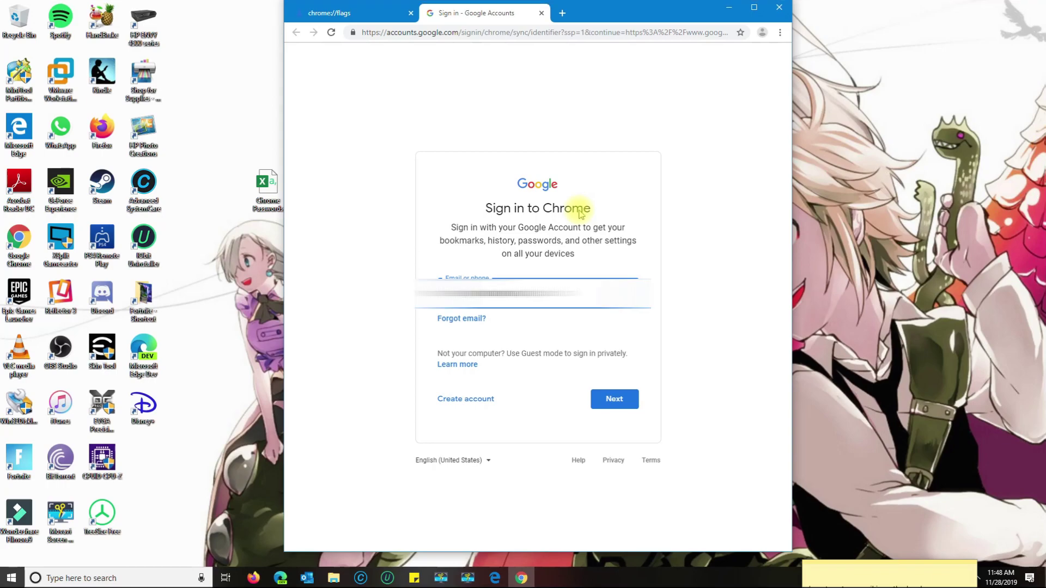
pyautogui.press('Return')
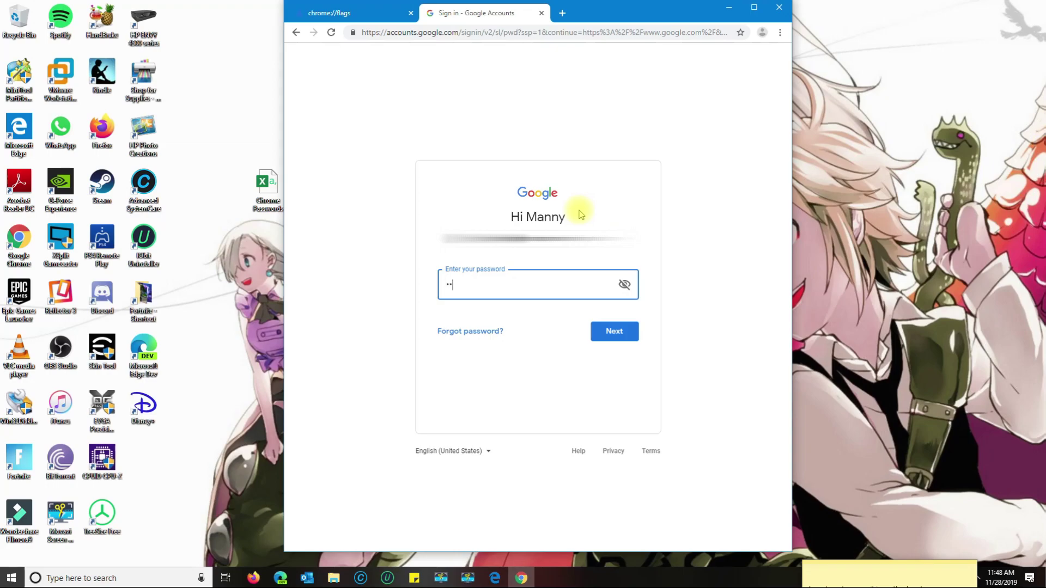
pyautogui.press('Return')
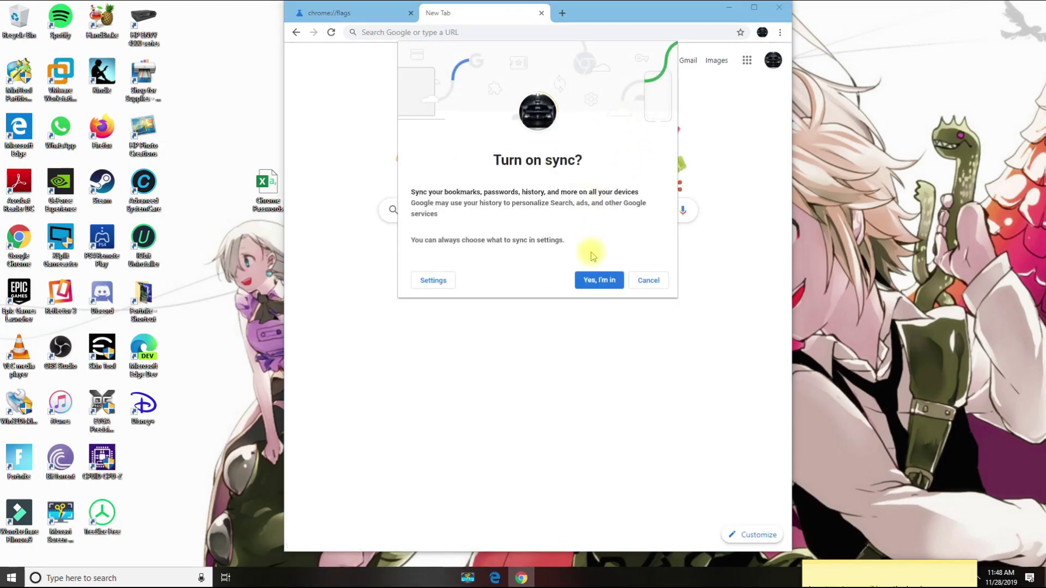
# Step: Accept sync, then go to Settings > Passwords and open the Saved Passwords actions to reveal Import
pyautogui.click(648, 281)
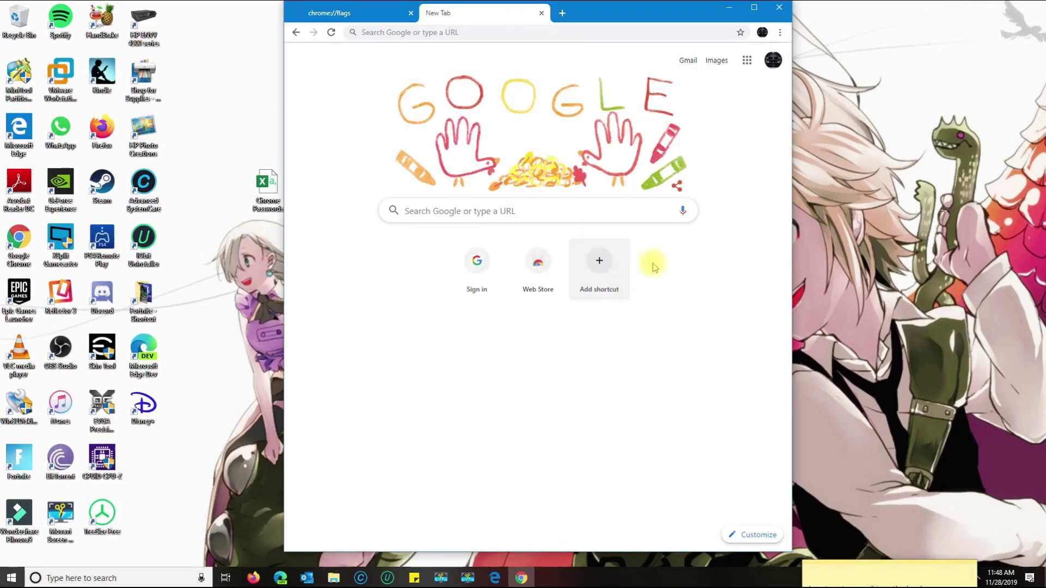
pyautogui.click(780, 34)
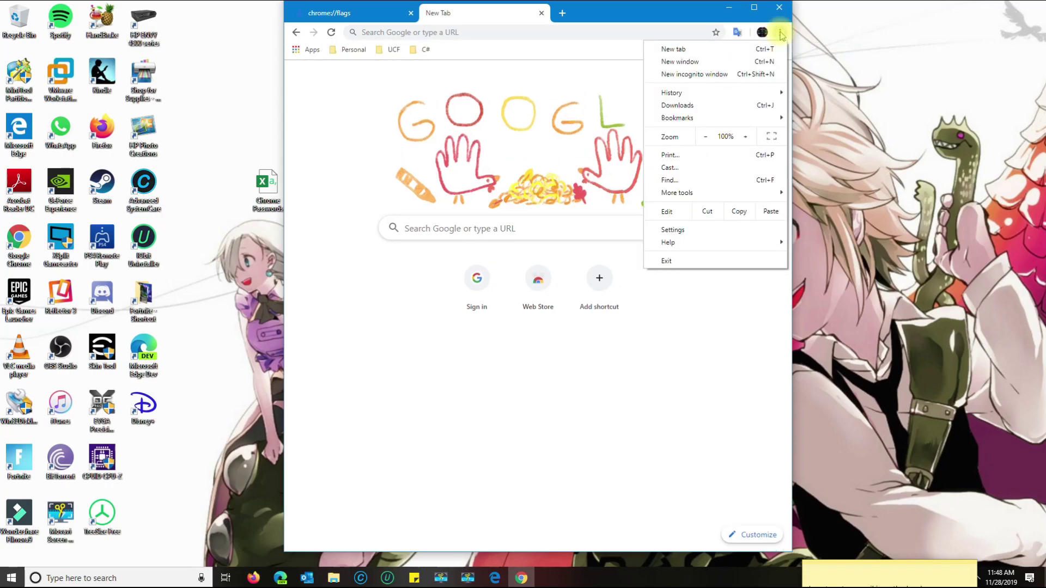
pyautogui.click(780, 33)
pyautogui.click(779, 33)
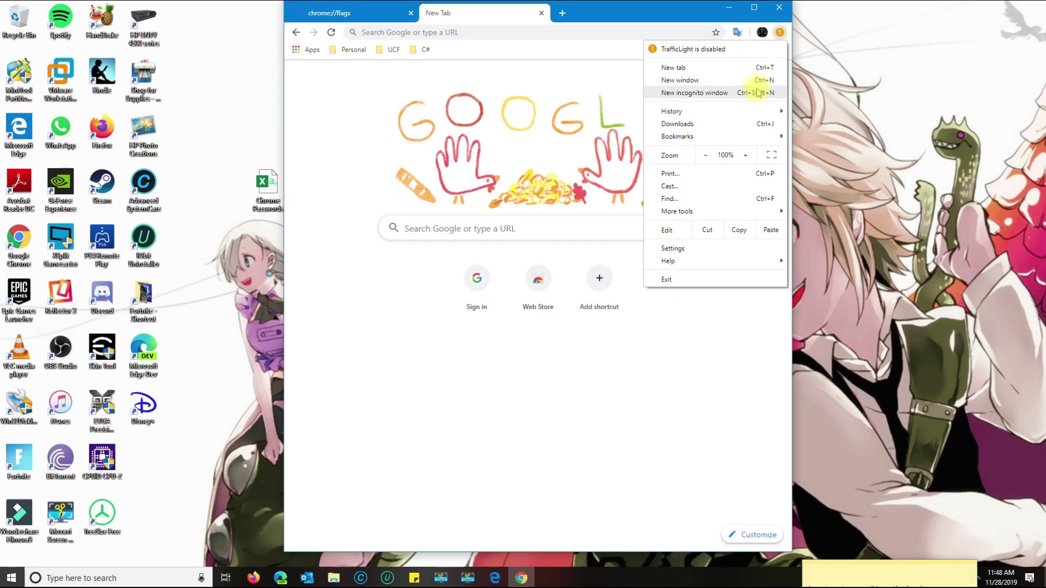
pyautogui.click(675, 251)
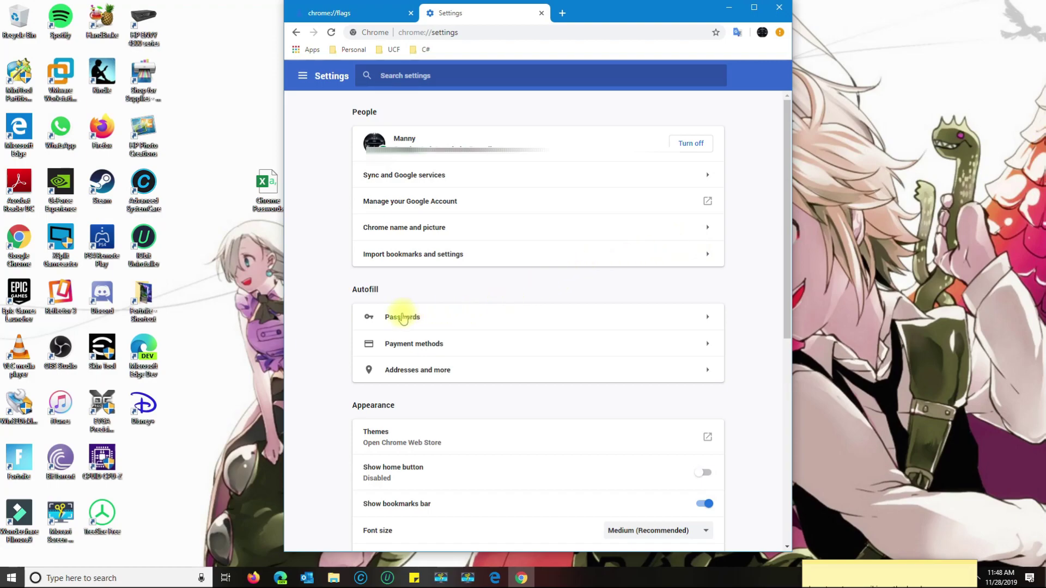
pyautogui.click(403, 316)
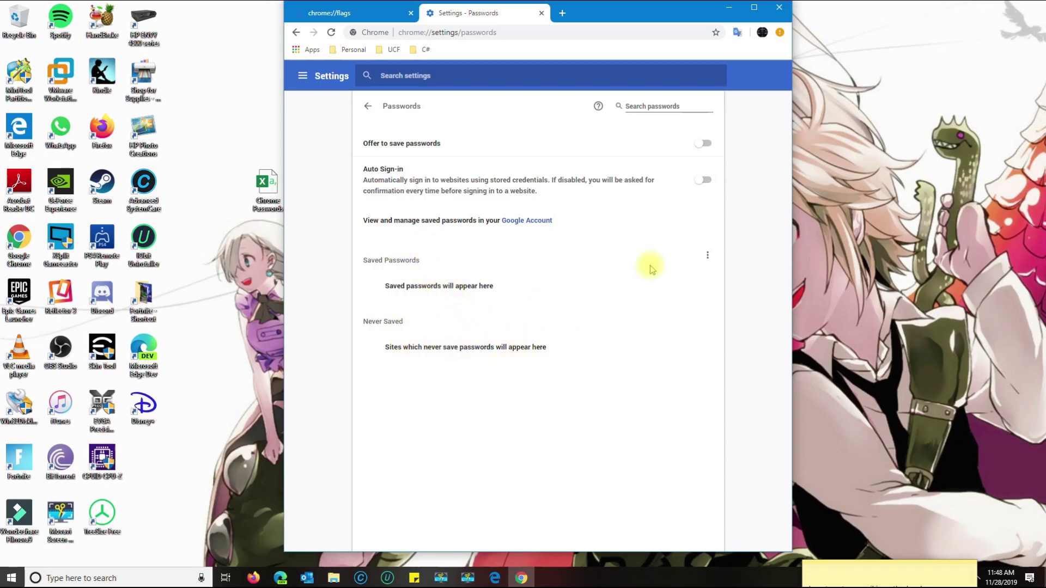
pyautogui.click(708, 257)
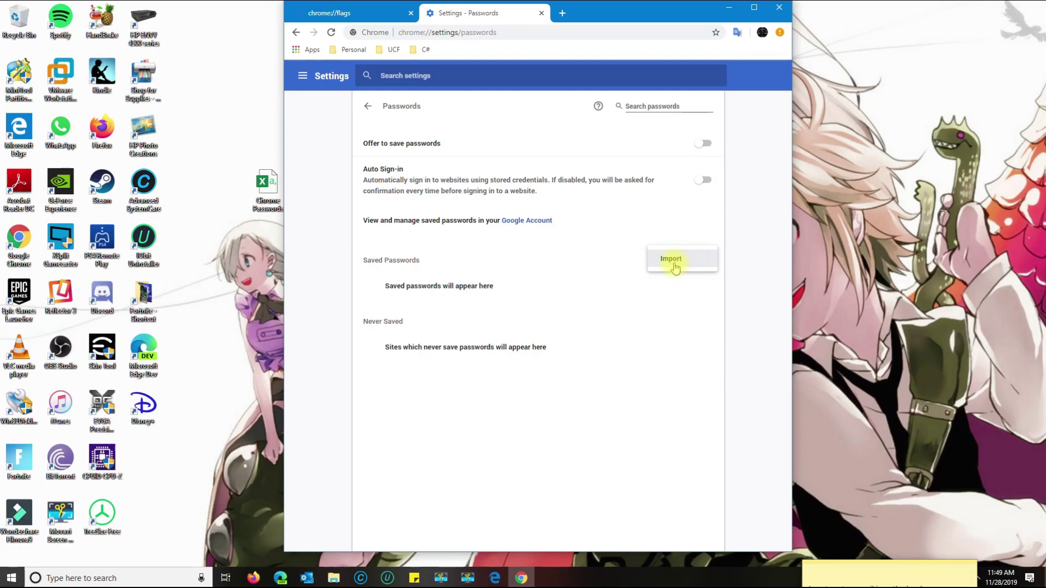
# Step: Import the 'Chrome Passwords' CSV file from the Desktop into Saved Passwords
pyautogui.click(671, 259)
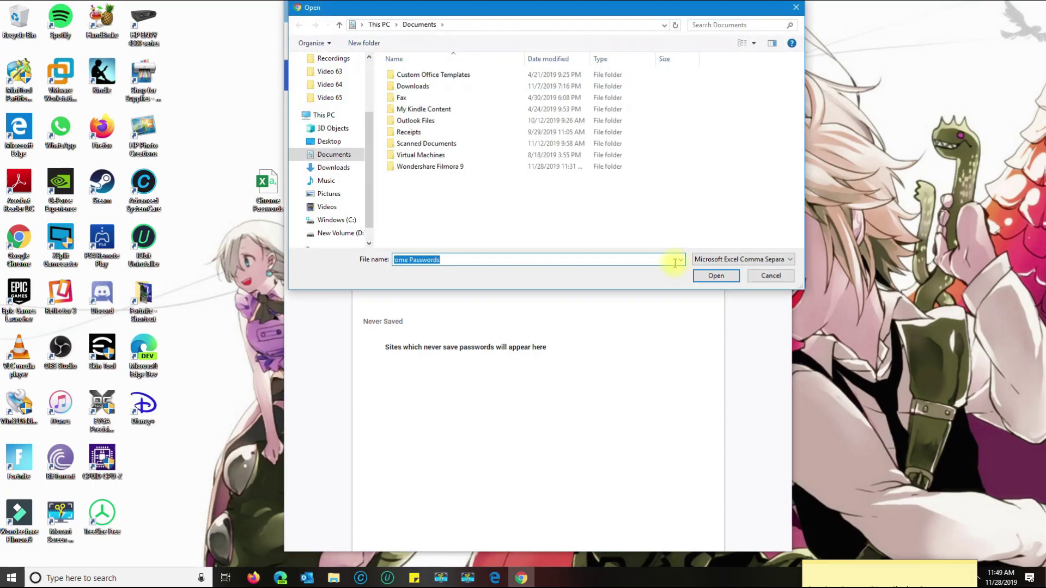
pyautogui.click(349, 145)
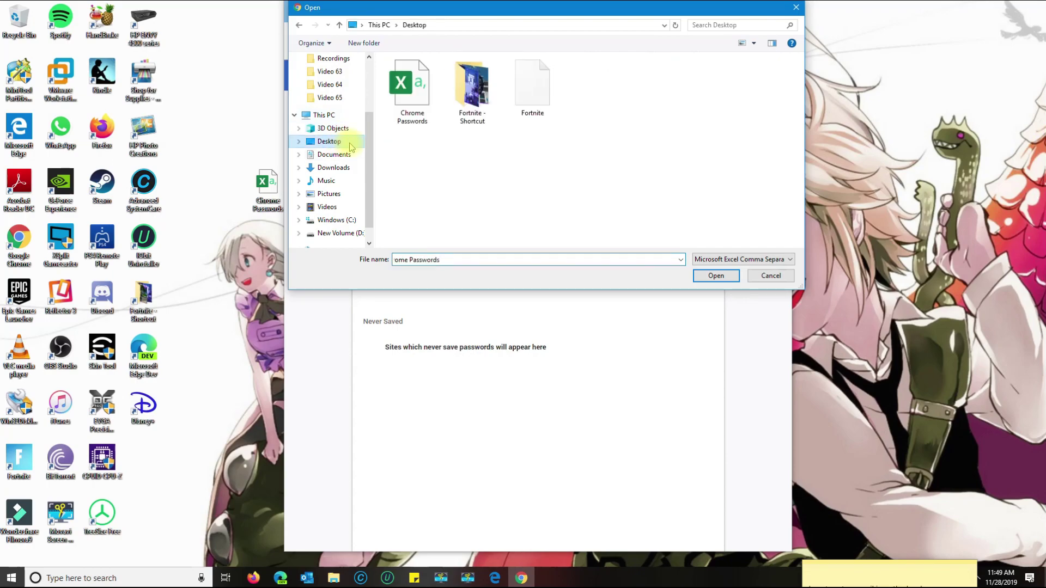
pyautogui.click(403, 105)
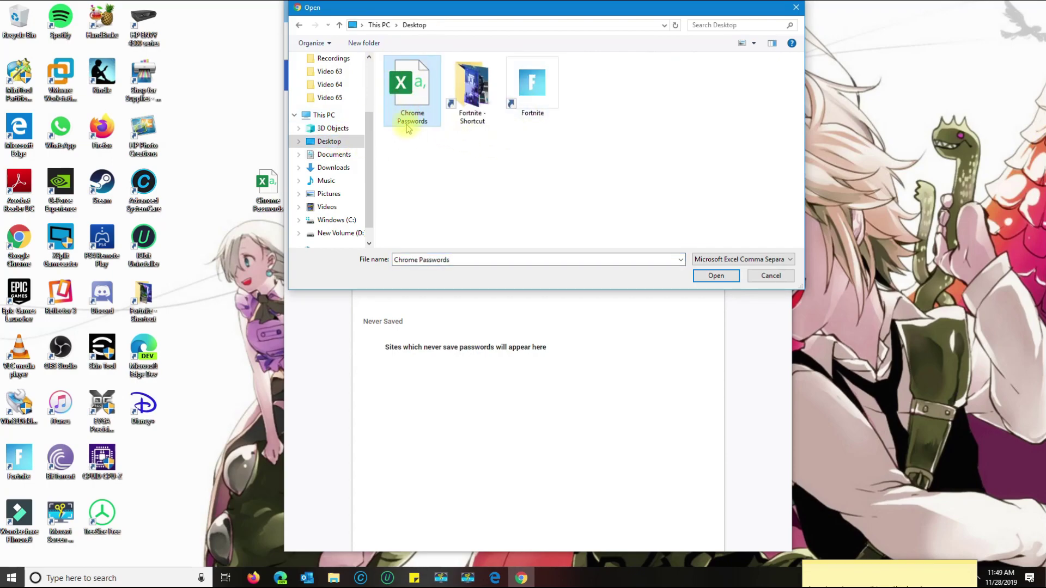
pyautogui.click(713, 277)
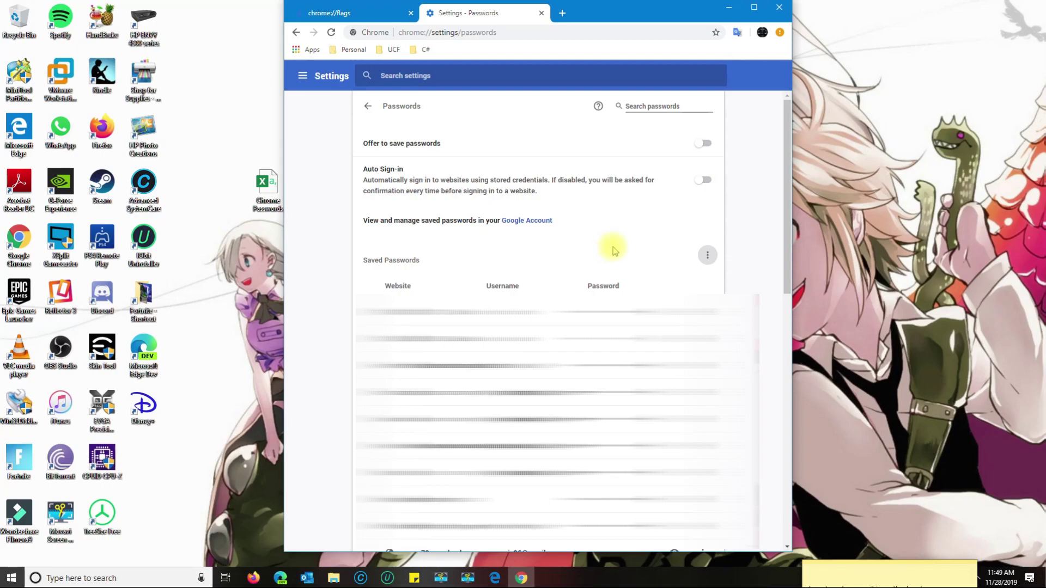
# Step: Remove the disabled TrafficLight extension via the Chrome menu notice
pyautogui.click(780, 33)
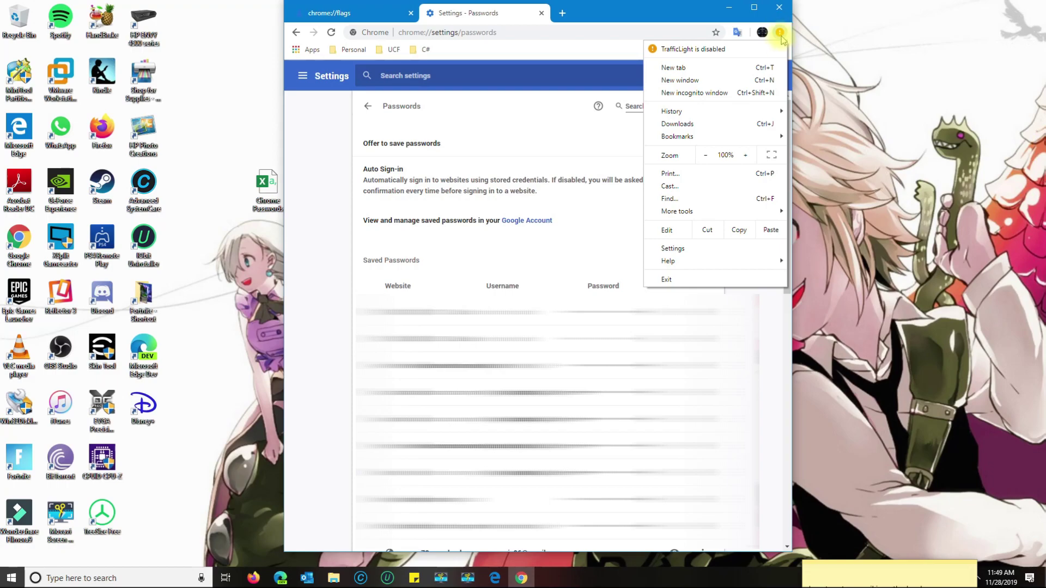
pyautogui.click(761, 49)
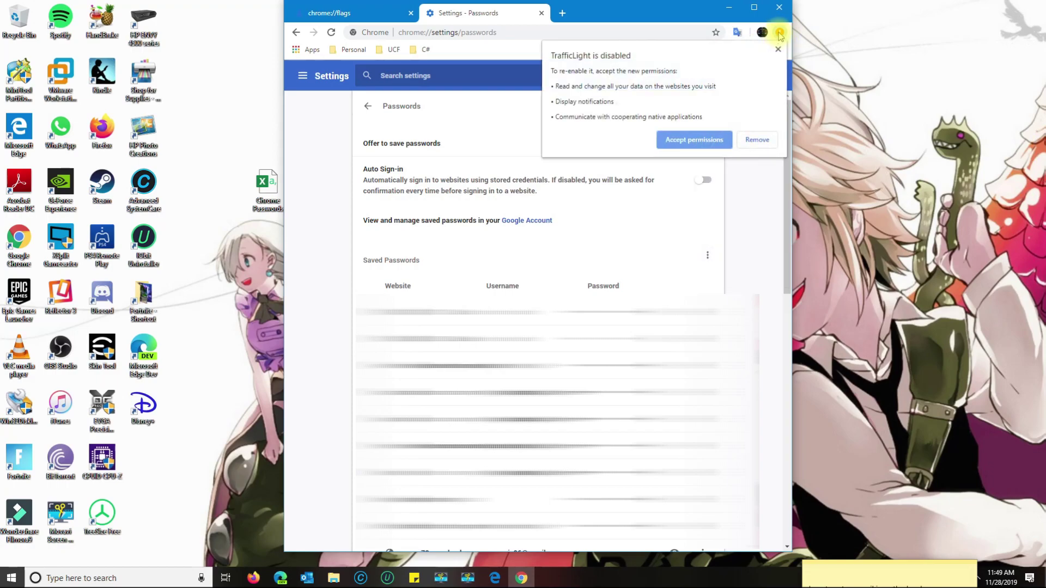
pyautogui.click(747, 139)
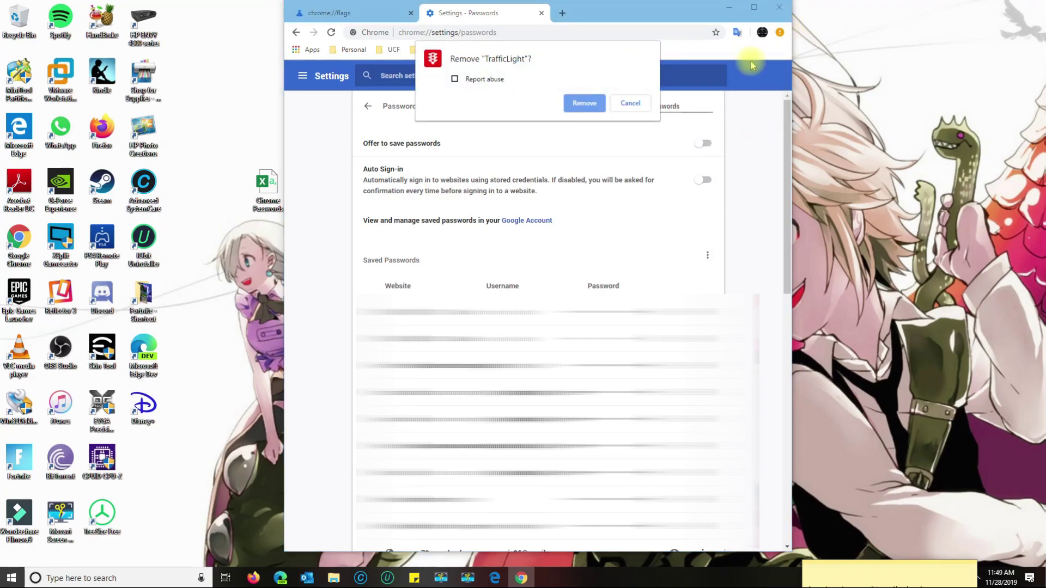
pyautogui.click(601, 105)
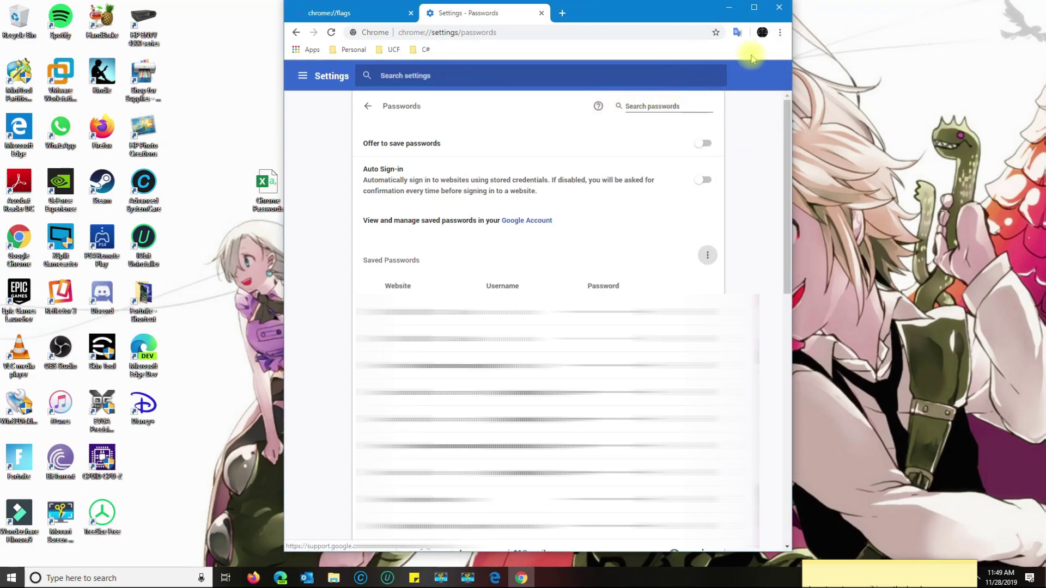
# Step: Open Help > About Google Chrome so the latest update downloads
pyautogui.click(779, 33)
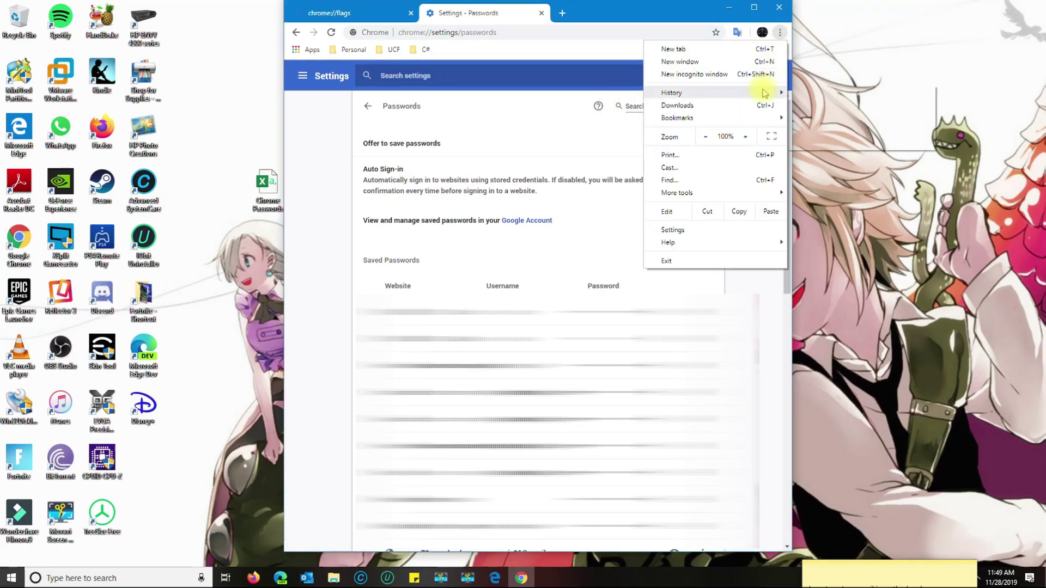
pyautogui.moveTo(745, 241)
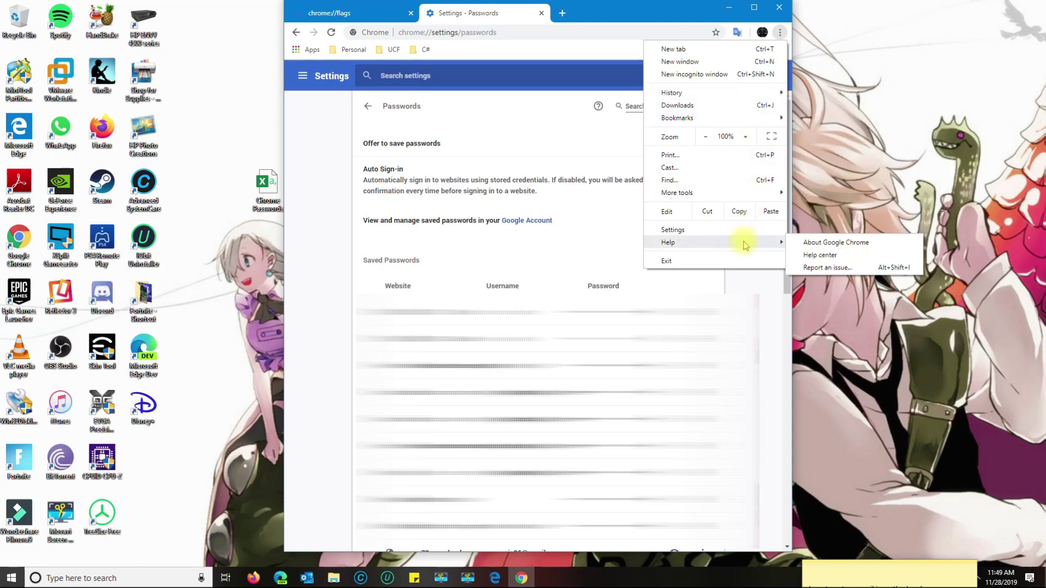
pyautogui.click(836, 243)
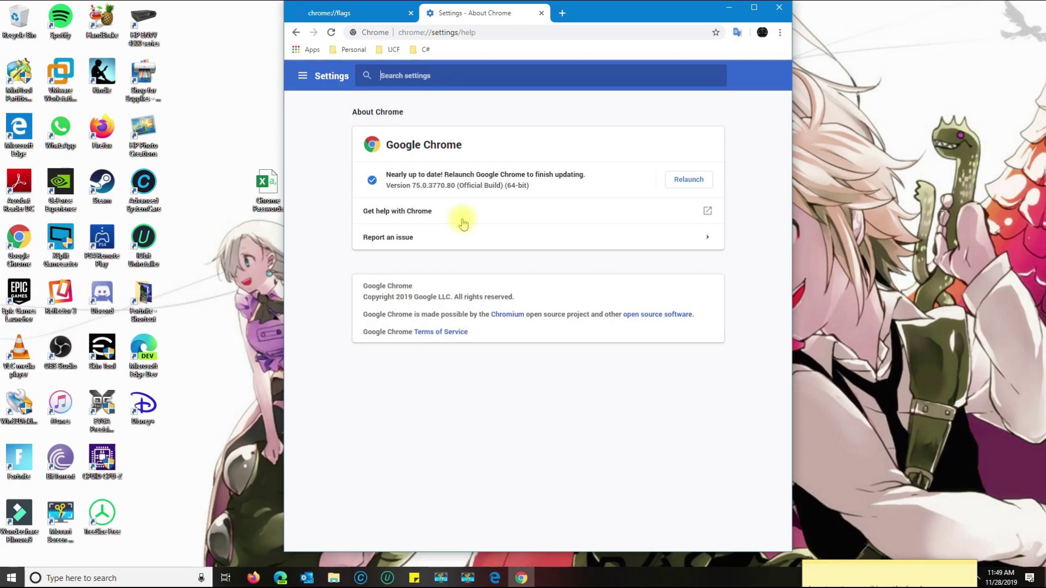
# Step: Relaunch to finish the 78.0.3904.108 update and confirm the imported passwords remain in Settings > Passwords
pyautogui.click(687, 180)
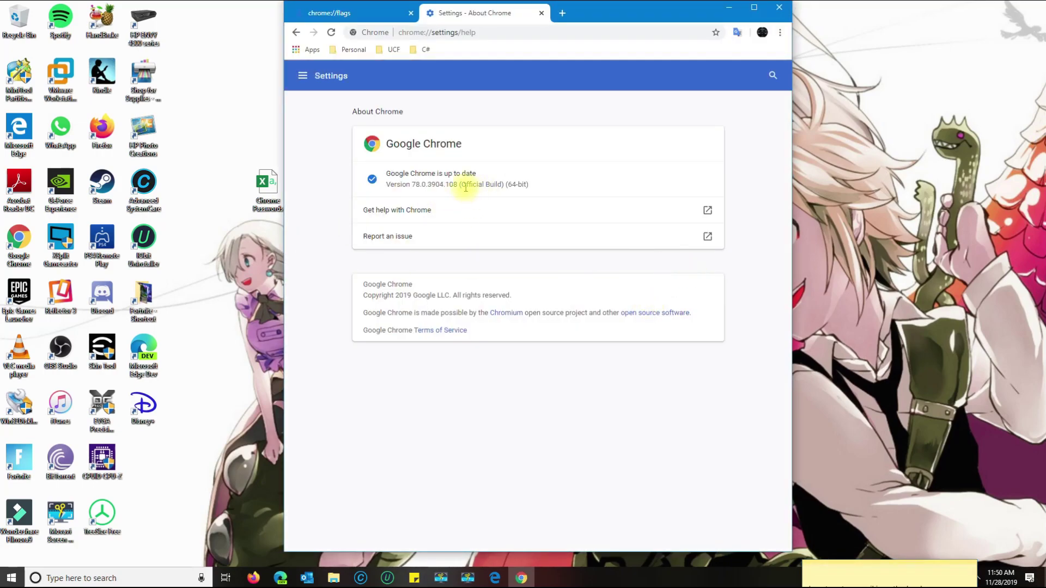
pyautogui.click(779, 32)
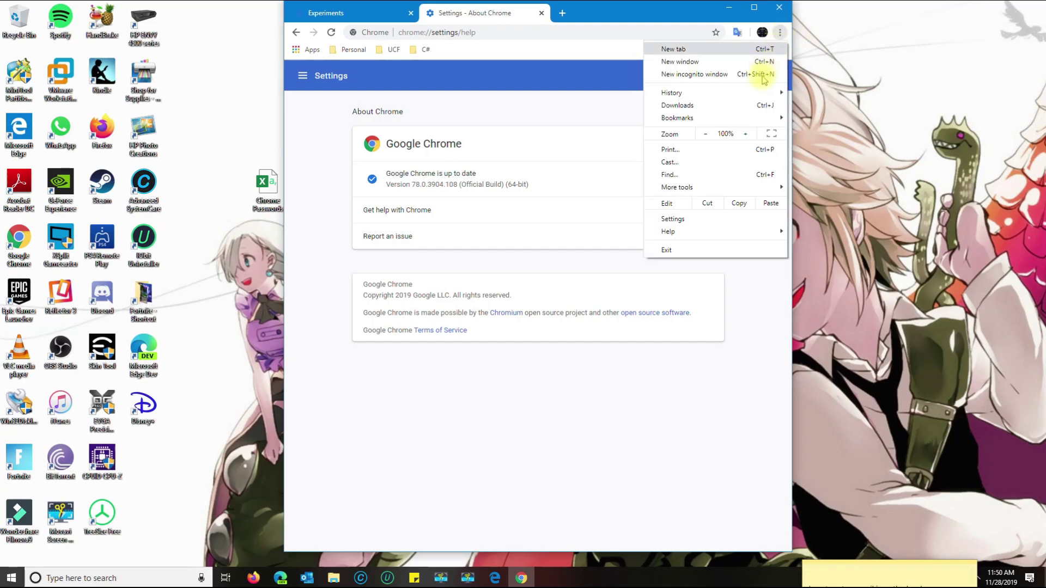
pyautogui.click(695, 219)
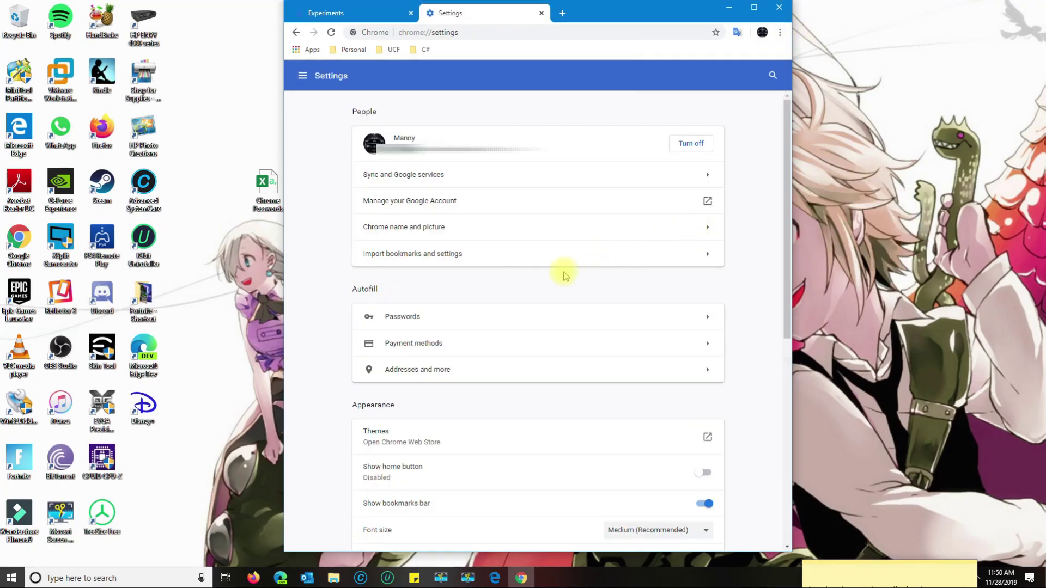
pyautogui.click(430, 322)
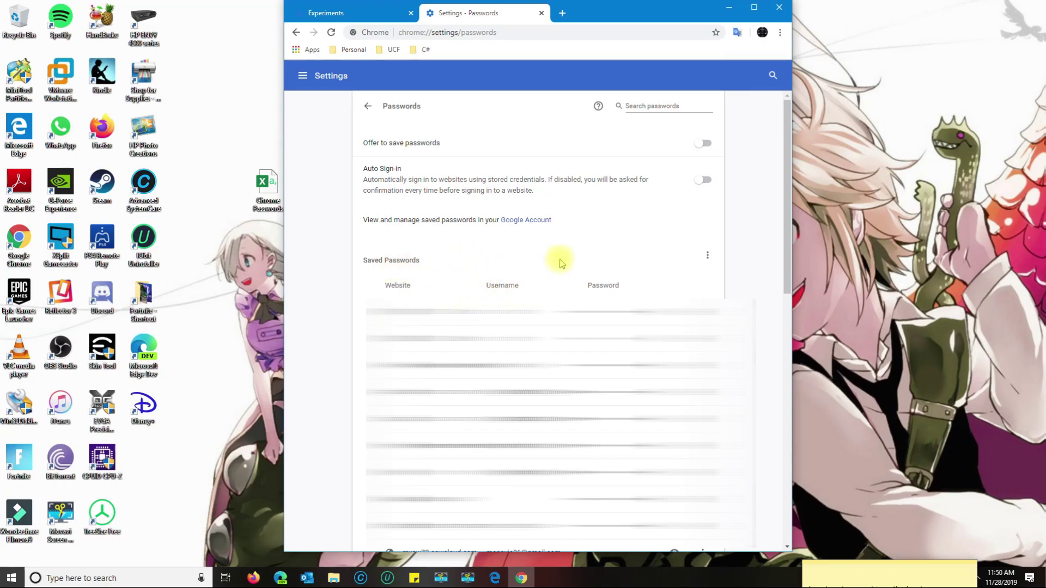
pyautogui.click(707, 255)
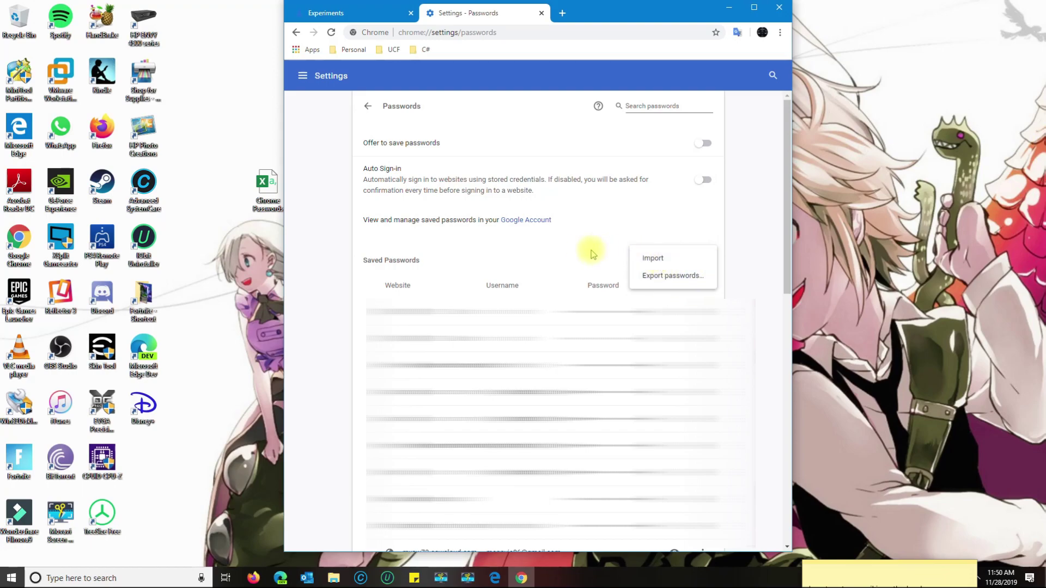
pyautogui.click(531, 246)
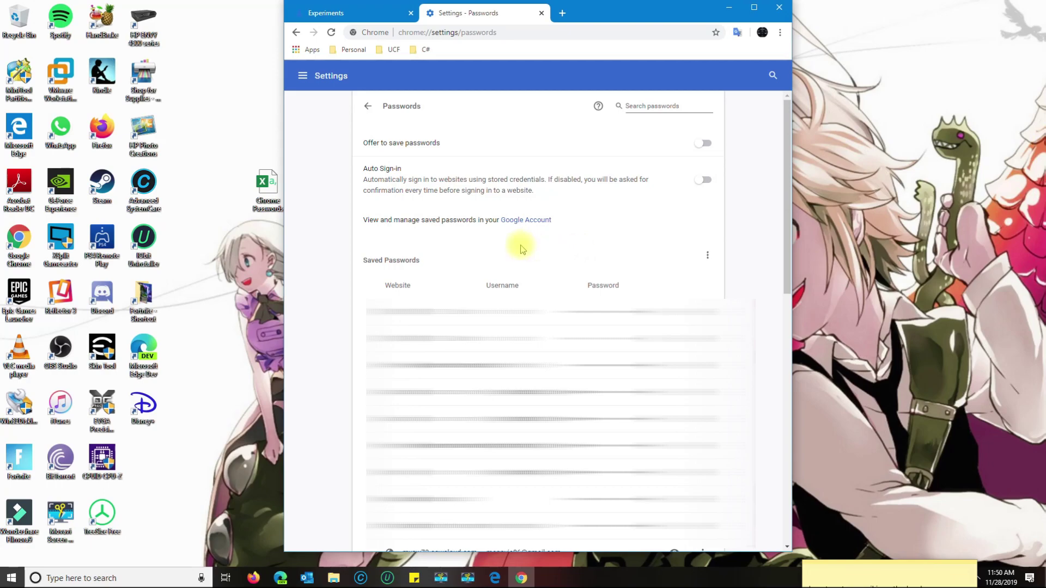